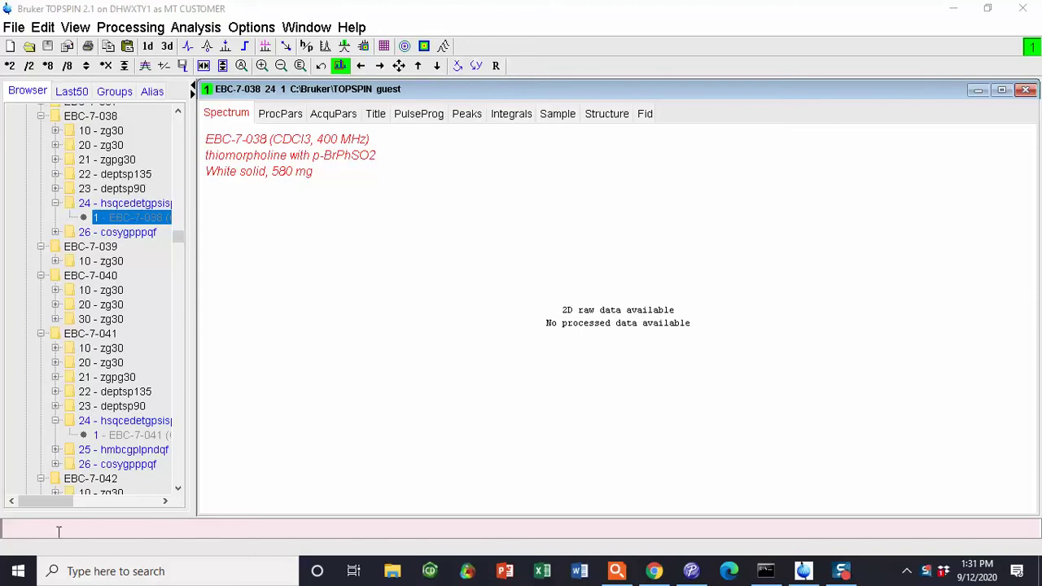
Run xfb to Fourier-transform the raw HSQC data into a 2D contour spectrum with projections.
{"action": "left_click", "coordinate": [34, 529]}
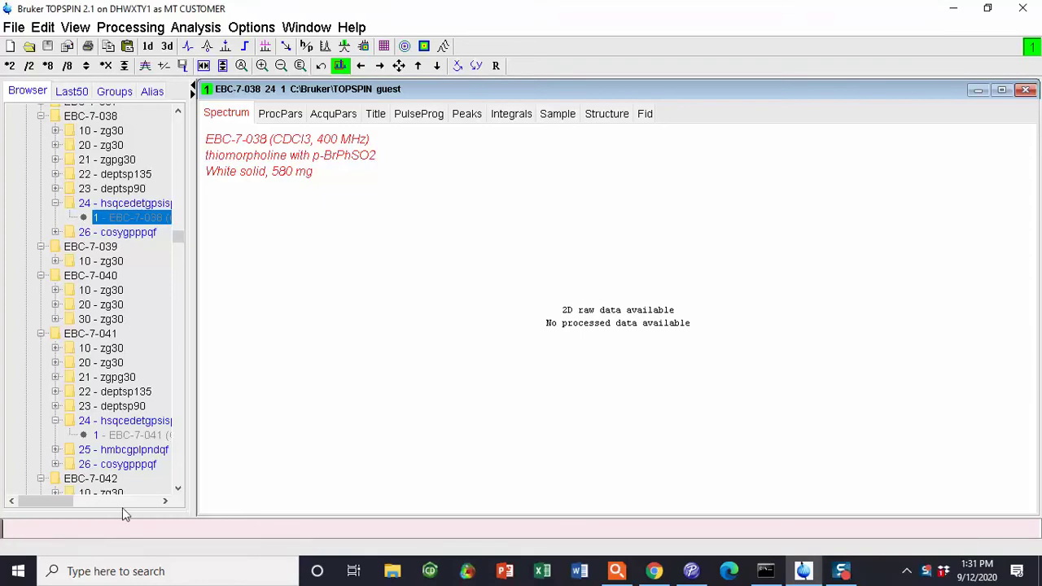
{"action": "type", "text": "xfb"}
{"action": "key", "text": "Return"}
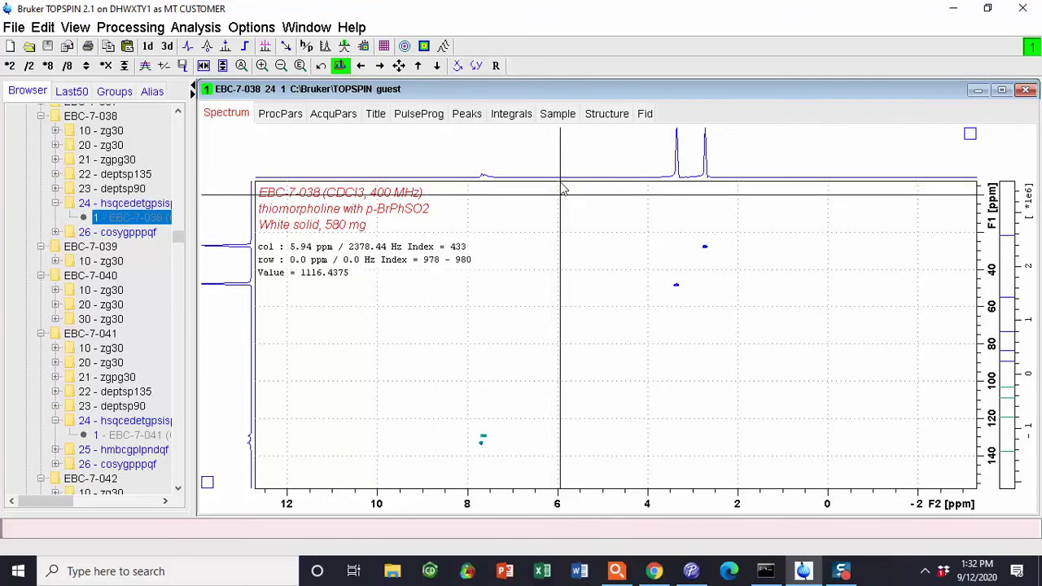
Load the 1D proton spectrum from EXPNO 20 as the external top F2 projection.
{"action": "right_click", "coordinate": [569, 152]}
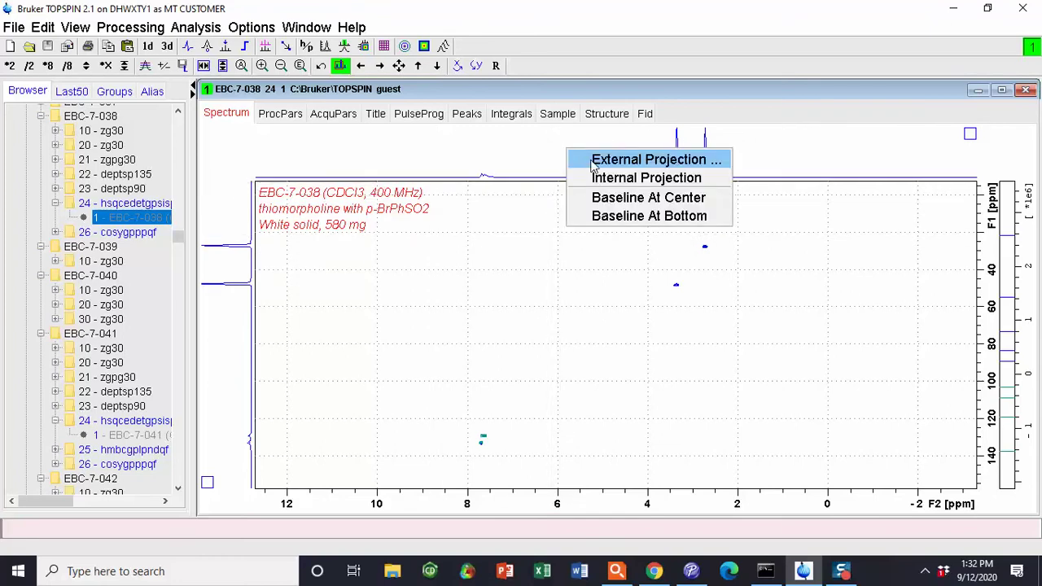
{"action": "left_click", "coordinate": [595, 163]}
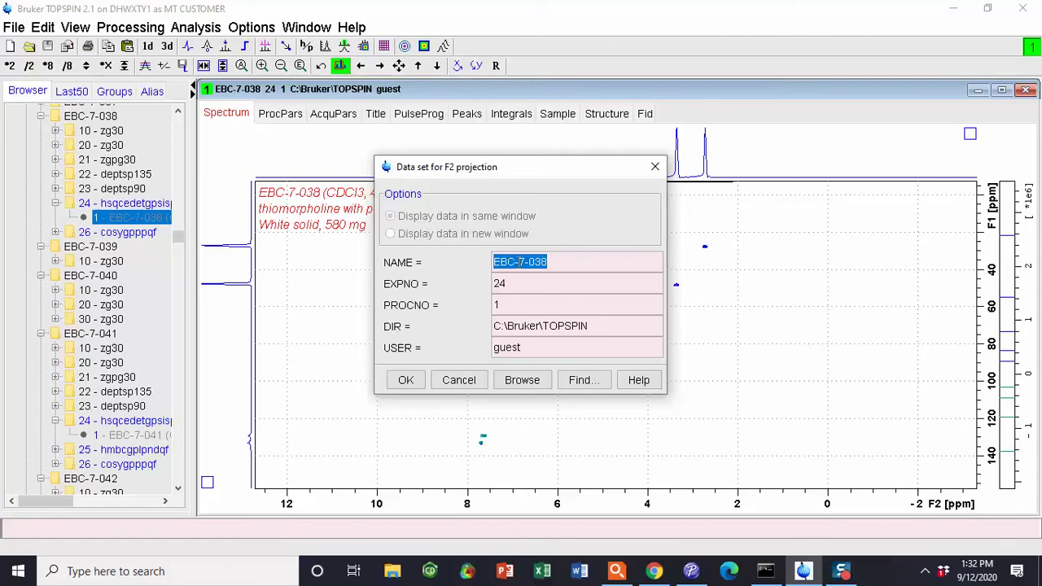
{"action": "left_click", "coordinate": [543, 281]}
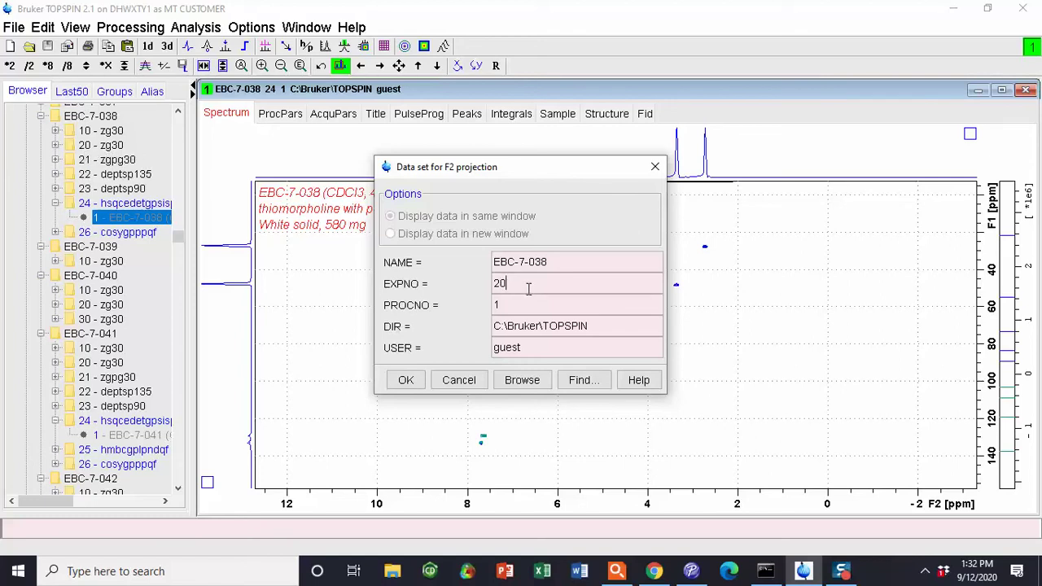
{"action": "left_click", "coordinate": [407, 385]}
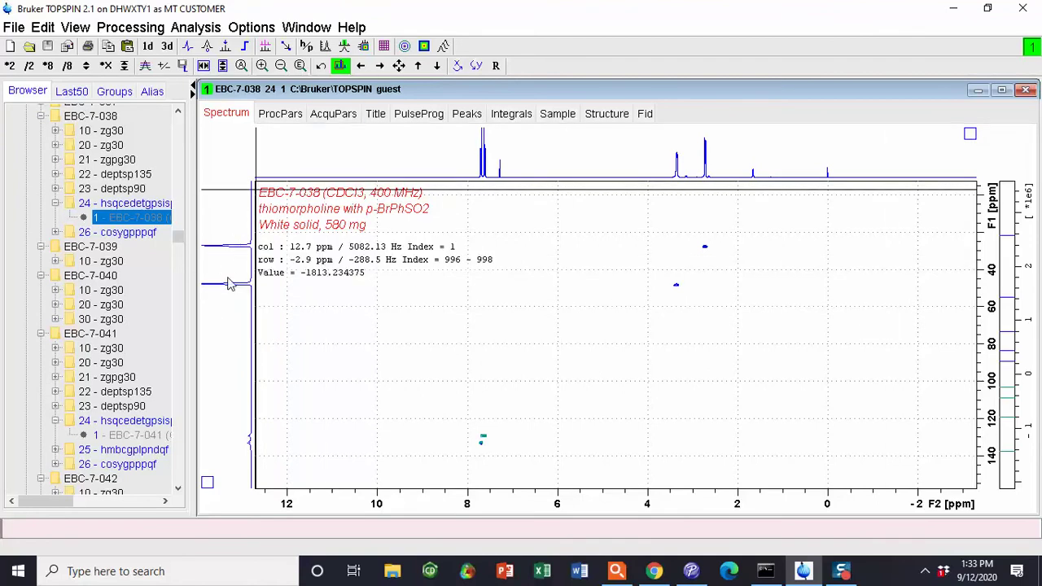
Load the carbon spectrum from EXPNO 21 as the external side F1 projection.
{"action": "right_click", "coordinate": [231, 279]}
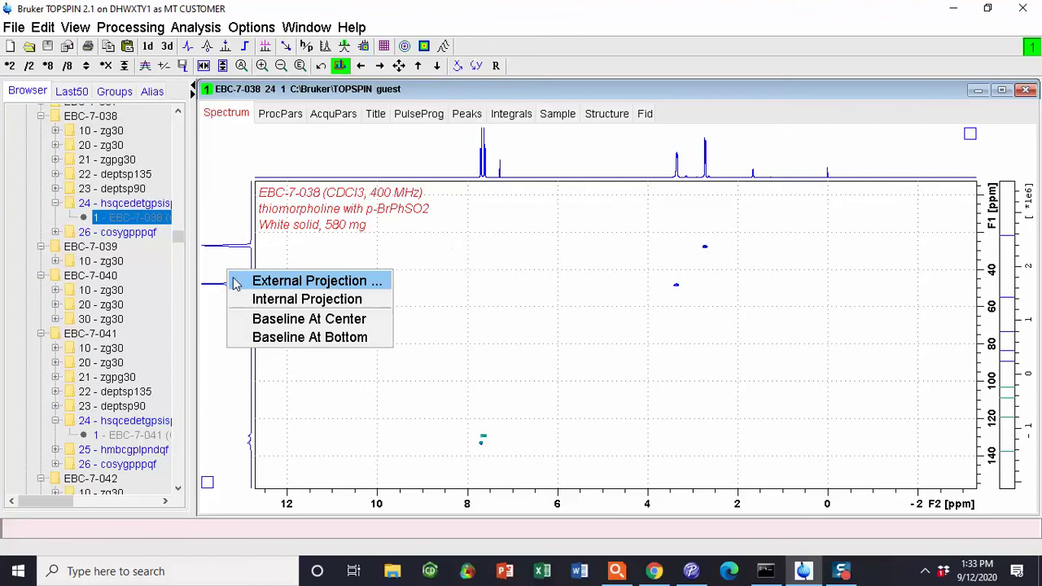
{"action": "left_click", "coordinate": [235, 282]}
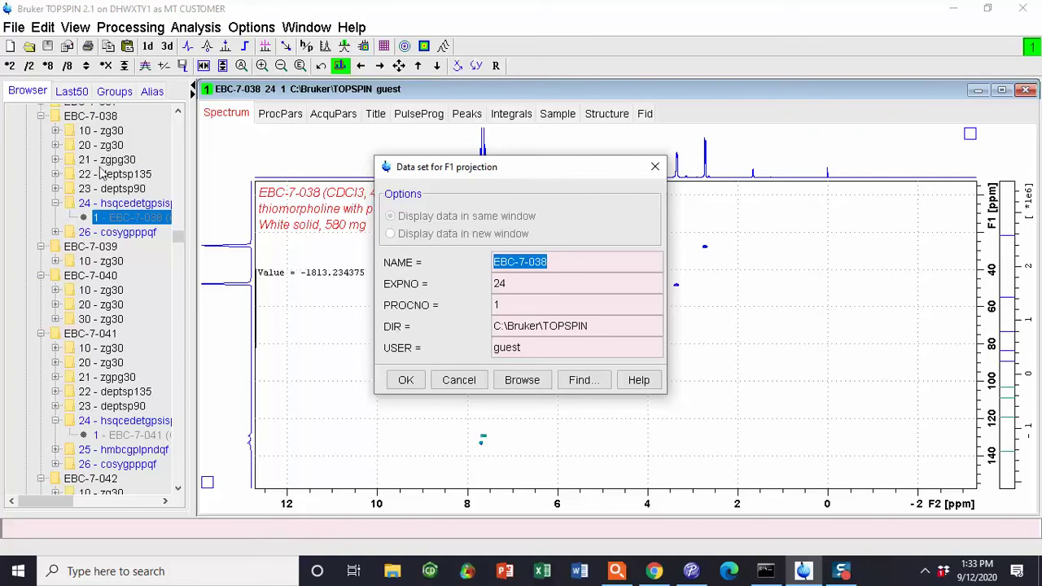
{"action": "left_click", "coordinate": [592, 285]}
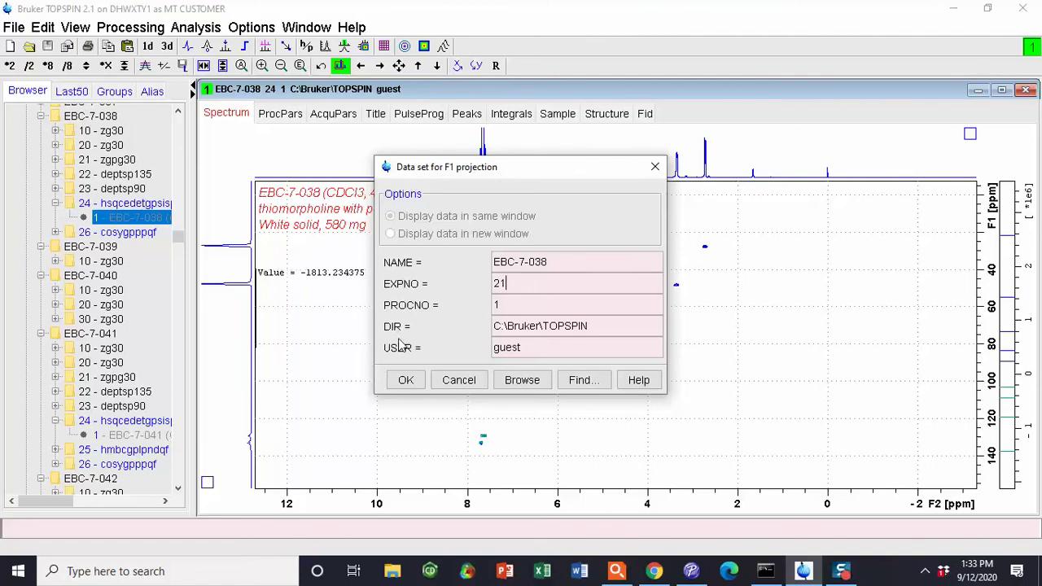
{"action": "key", "text": "Return"}
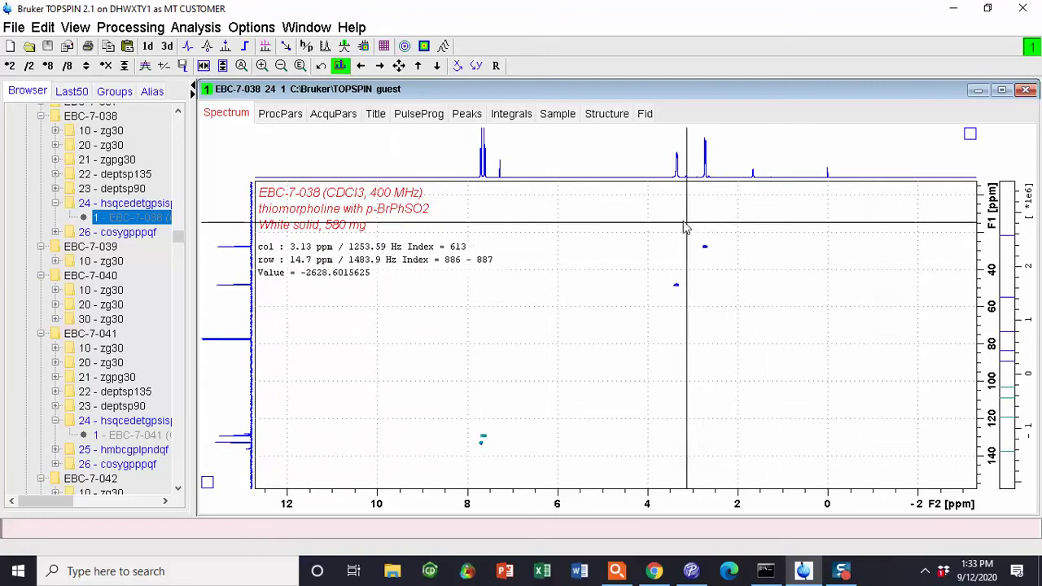
Zoom in stepwise from the 3.7–2.1 ppm region onto the cross peak near 2.72/27.2 ppm.
{"action": "left_click_drag", "start_coordinate": [665, 225], "coordinate": [732, 306]}
{"action": "left_click_drag", "start_coordinate": [633, 237], "coordinate": [715, 316]}
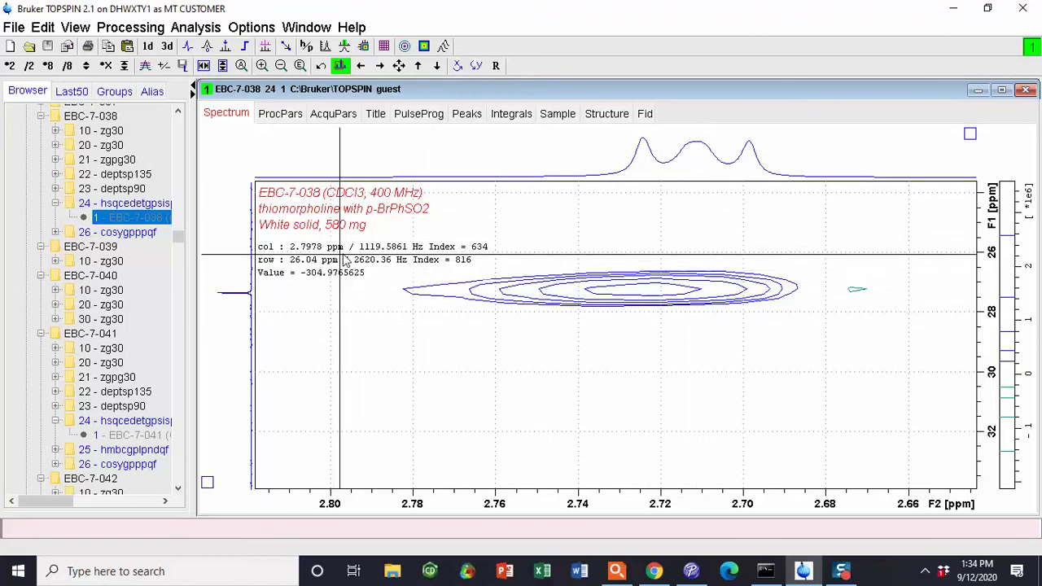
{"action": "left_click_drag", "start_coordinate": [350, 247], "coordinate": [989, 336]}
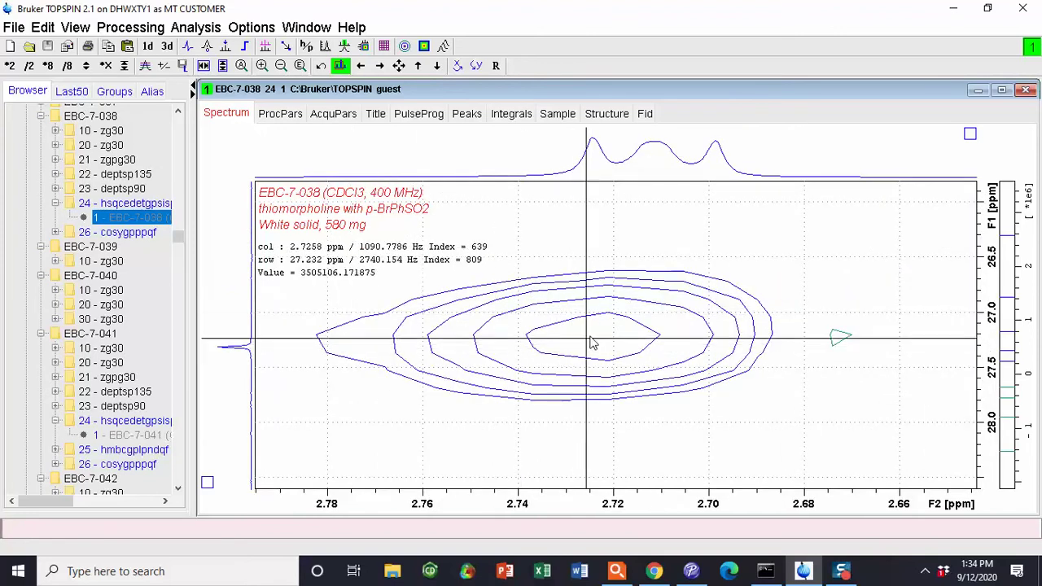
Adjust the contour levels with the mouse wheel until the peak shows two rings.
{"action": "scroll", "coordinate": [591, 345], "scroll_direction": "up", "scroll_amount": 2}
{"action": "scroll", "coordinate": [595, 344], "scroll_direction": "up", "scroll_amount": 1}
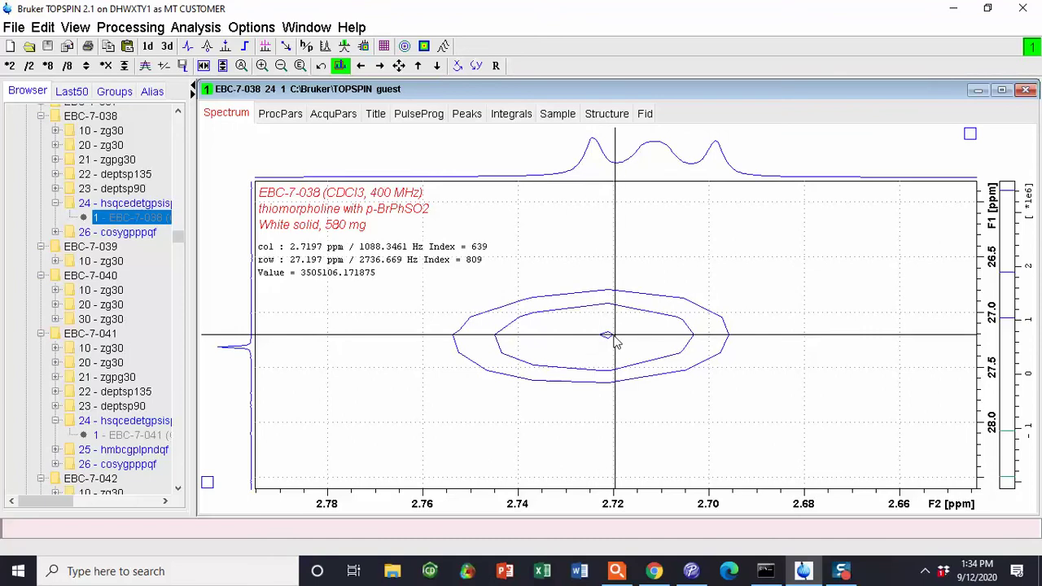
{"action": "scroll", "coordinate": [591, 343], "scroll_direction": "down", "scroll_amount": 1}
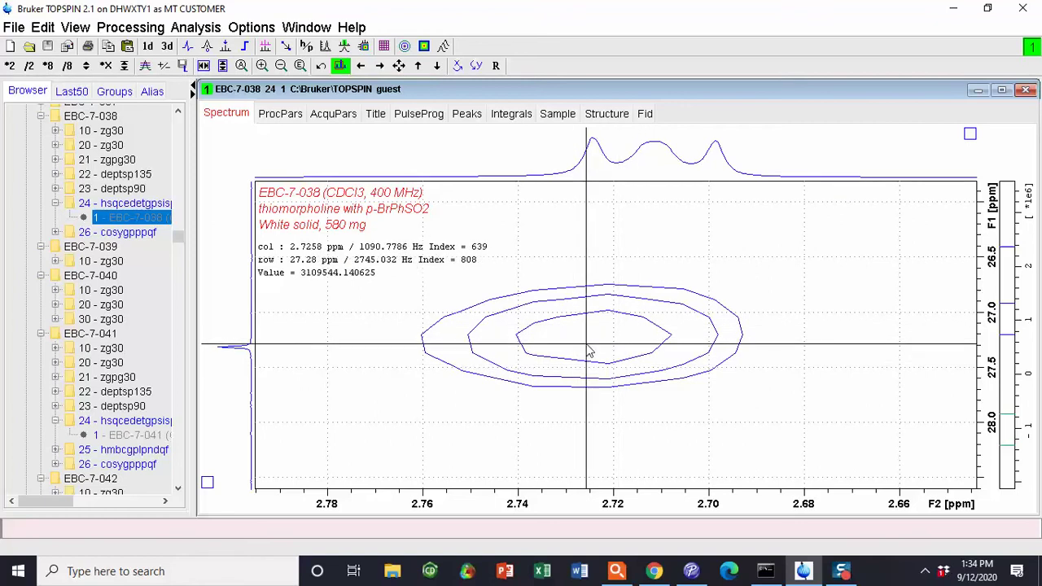
{"action": "scroll", "coordinate": [590, 351], "scroll_direction": "down", "scroll_amount": 1}
{"action": "scroll", "coordinate": [590, 350], "scroll_direction": "up", "scroll_amount": 2}
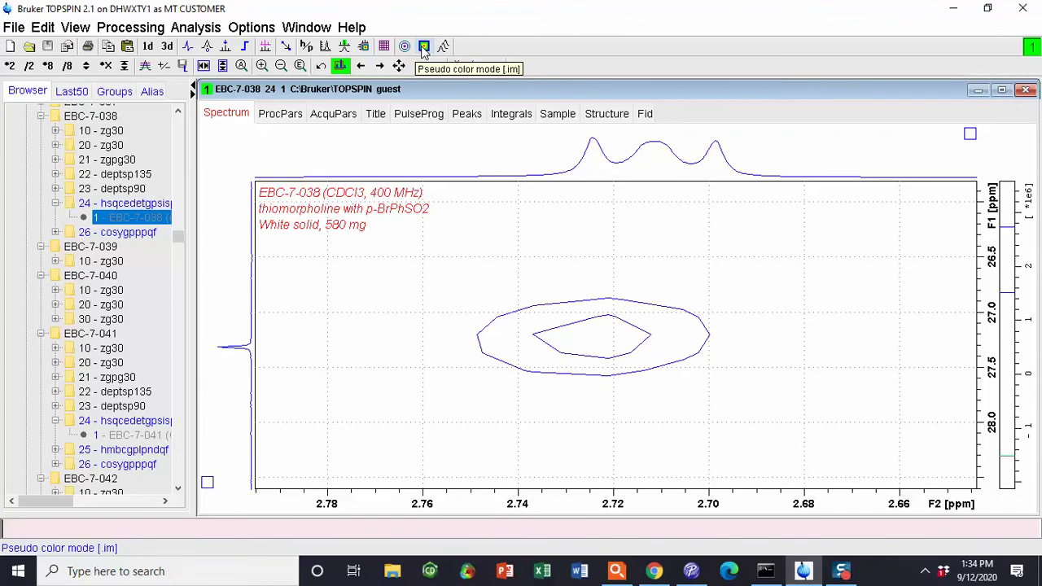
{"action": "left_click", "coordinate": [423, 48]}
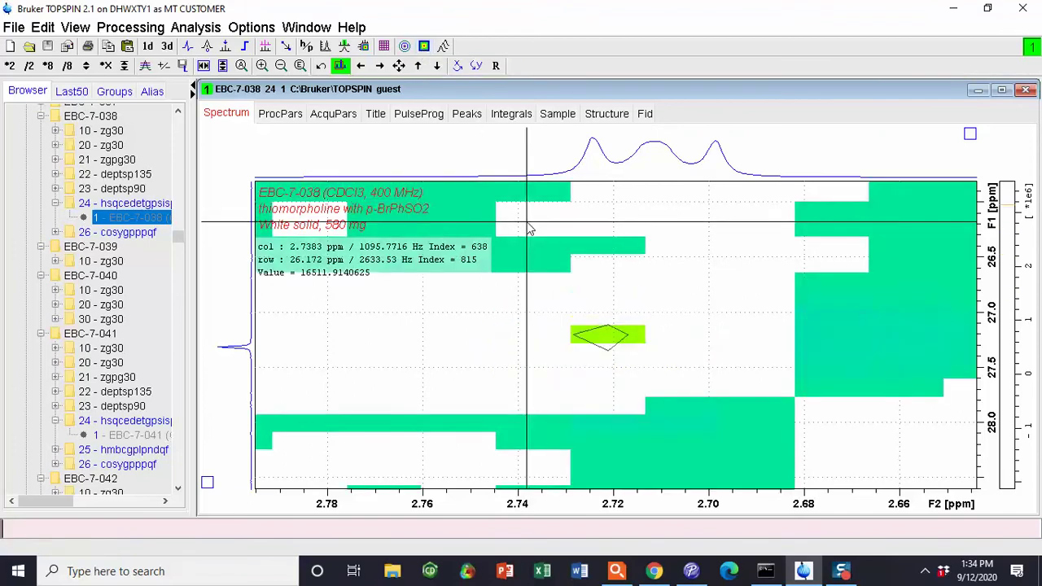
{"action": "scroll", "coordinate": [529, 231], "scroll_direction": "up", "scroll_amount": 1}
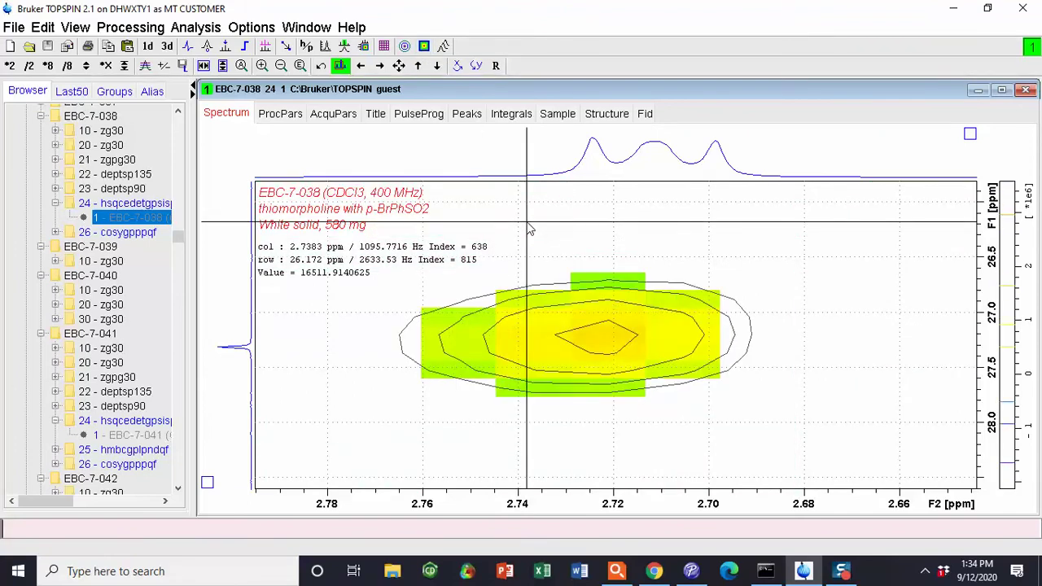
{"action": "scroll", "coordinate": [529, 231], "scroll_direction": "up", "scroll_amount": 3}
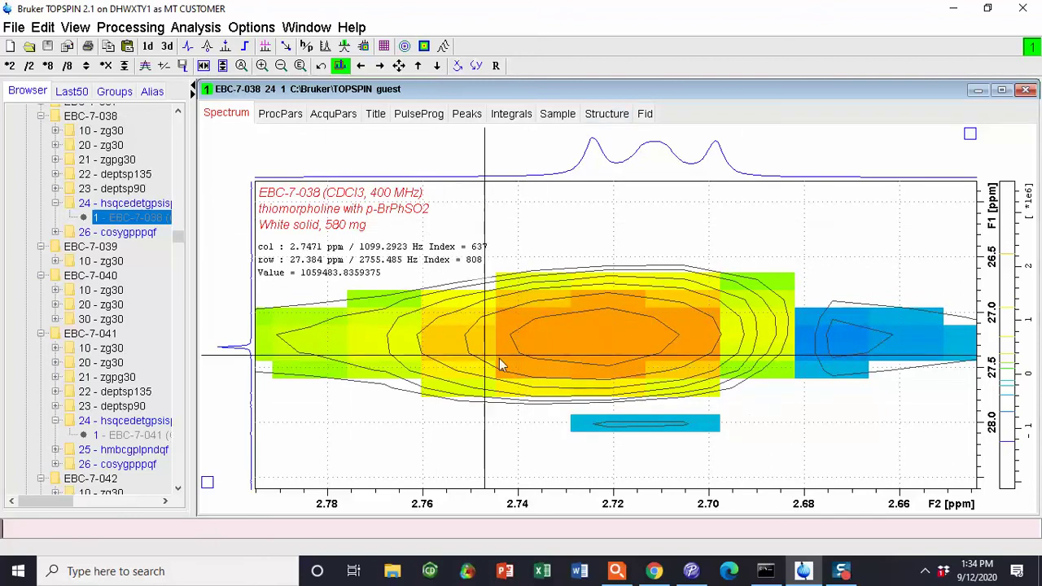
{"action": "left_click", "coordinate": [426, 48]}
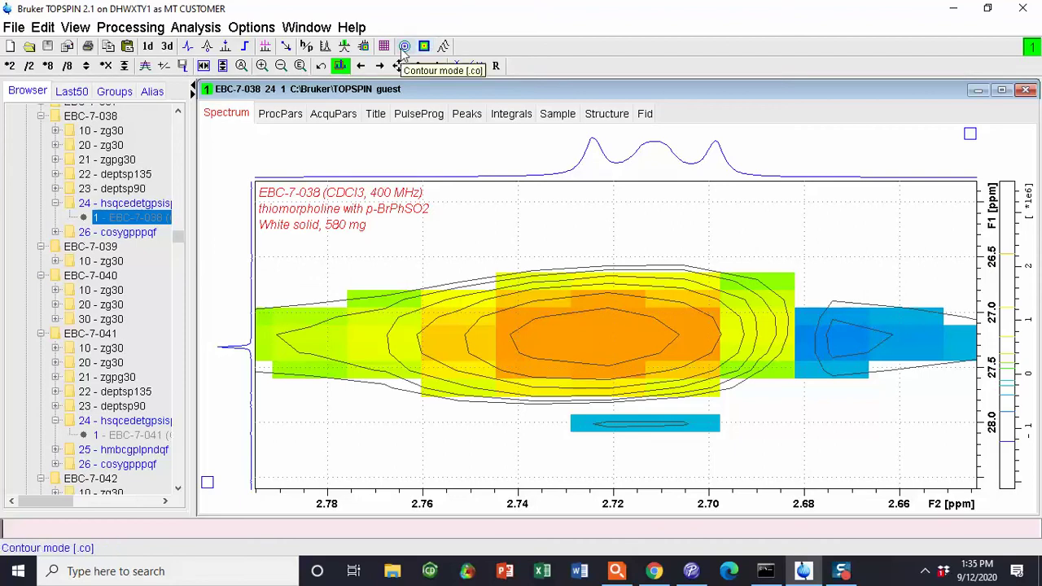
{"action": "left_click", "coordinate": [406, 48]}
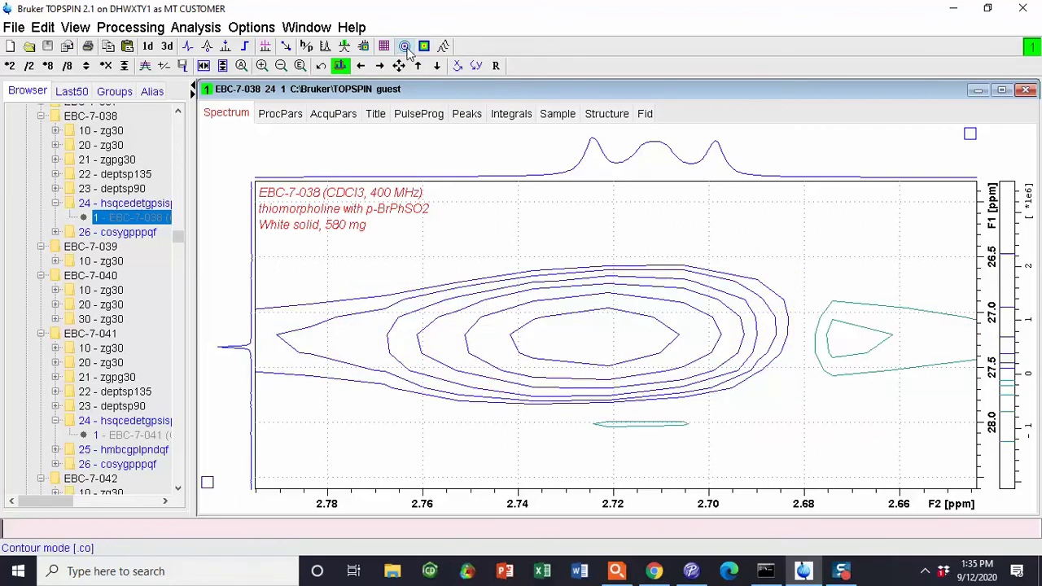
{"action": "scroll", "coordinate": [648, 352], "scroll_direction": "down", "scroll_amount": 3}
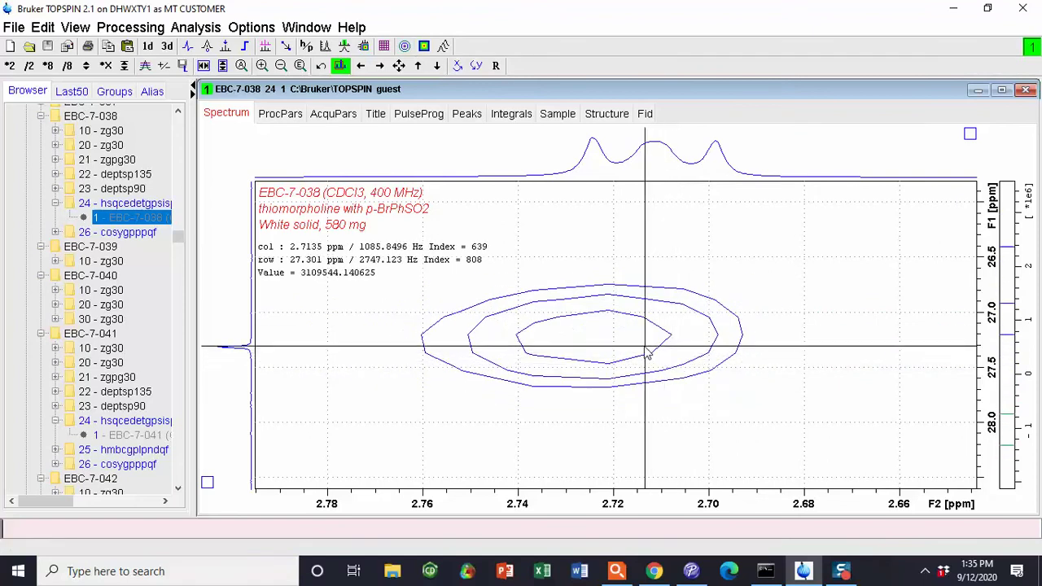
{"action": "scroll", "coordinate": [647, 352], "scroll_direction": "down", "scroll_amount": 3}
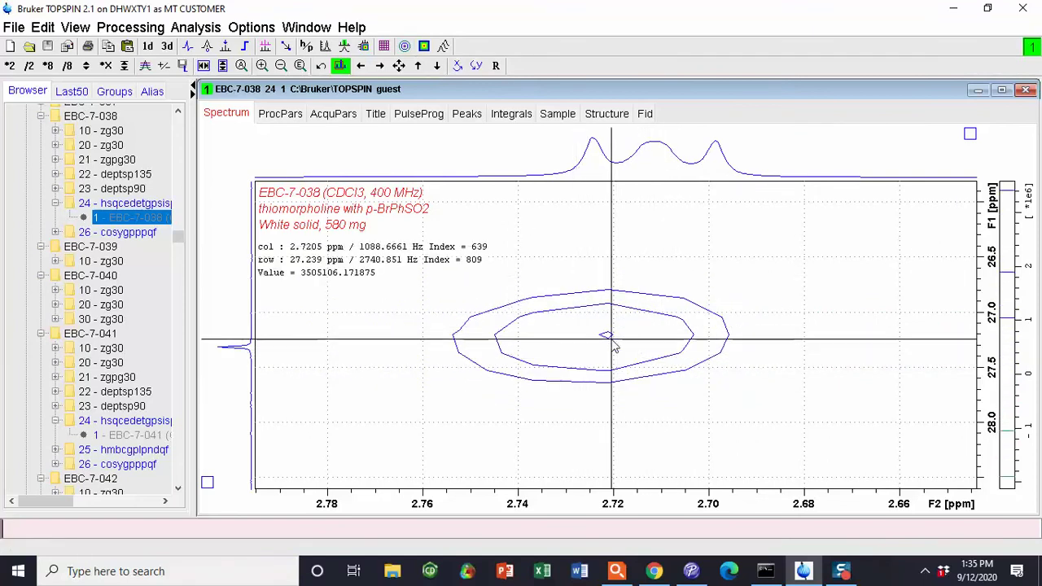
{"action": "scroll", "coordinate": [692, 383], "scroll_direction": "down", "scroll_amount": 2}
{"action": "scroll", "coordinate": [567, 369], "scroll_direction": "up", "scroll_amount": 3}
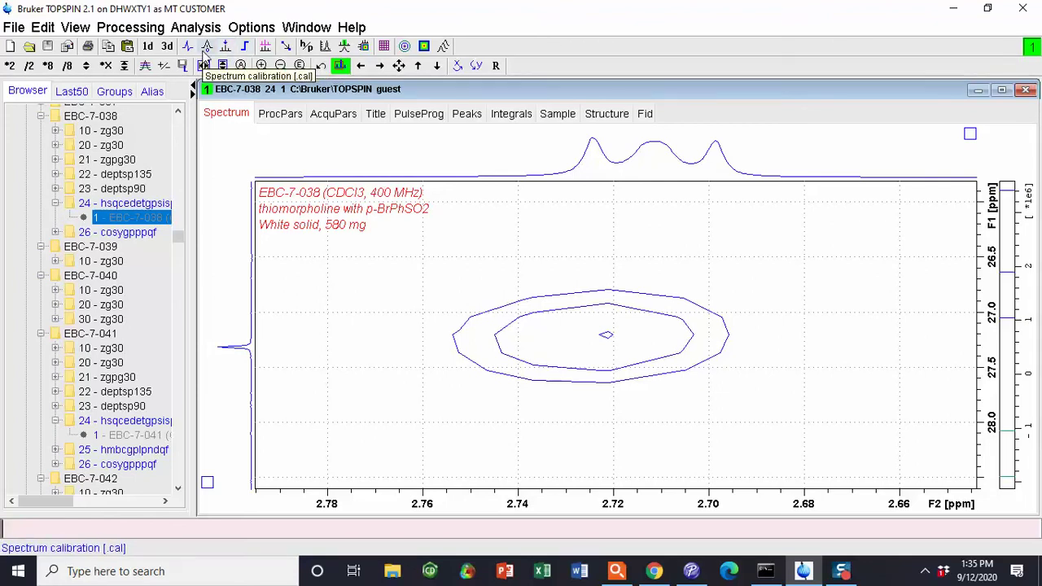
Calibrate the picked peak centre to 2.7116 ppm in F2 and 27.2042 ppm in F1.
{"action": "left_click", "coordinate": [205, 51]}
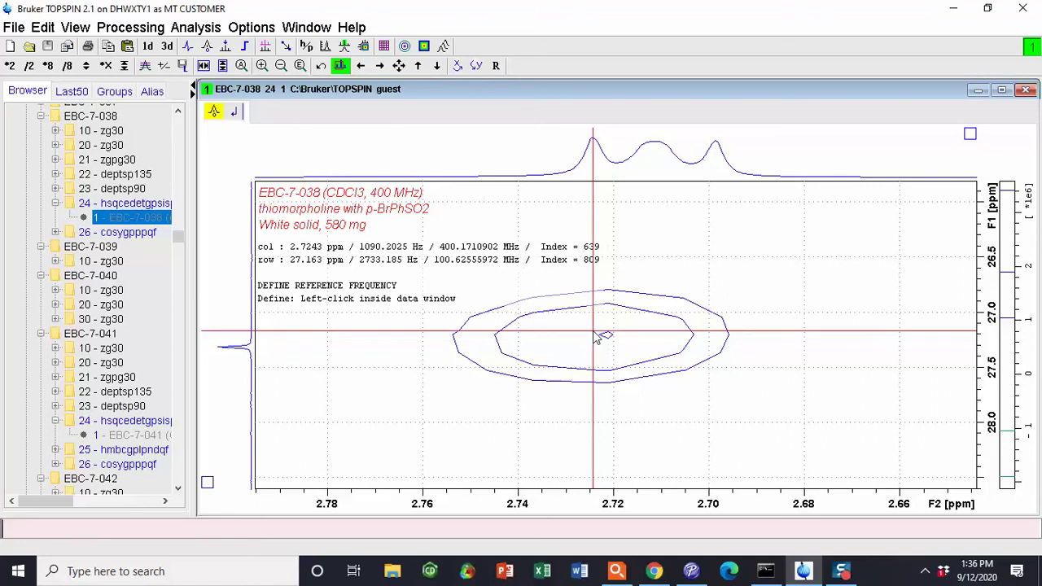
{"action": "scroll", "coordinate": [598, 343], "scroll_direction": "down", "scroll_amount": 1}
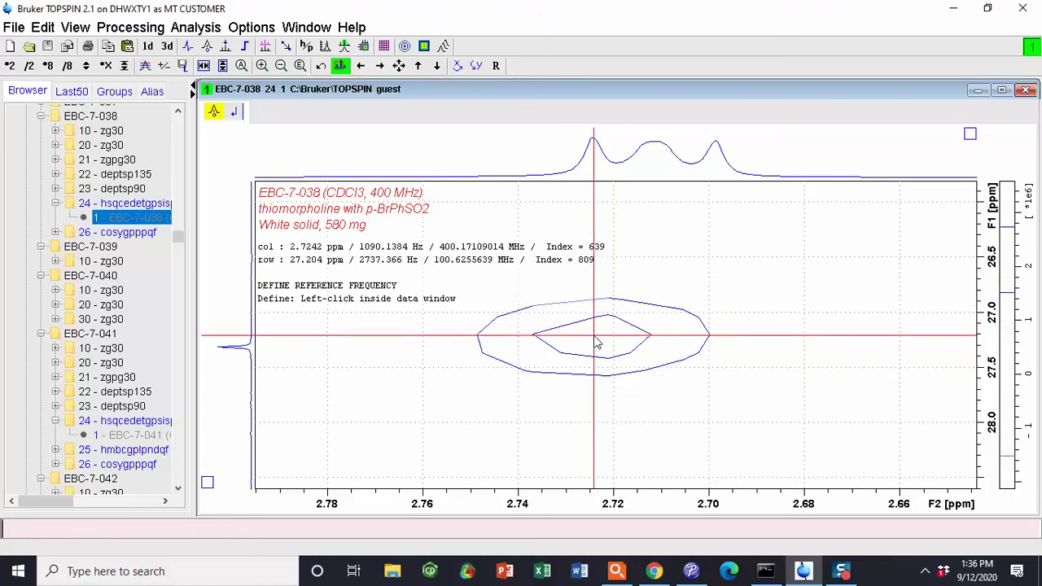
{"action": "scroll", "coordinate": [598, 344], "scroll_direction": "up", "scroll_amount": 1}
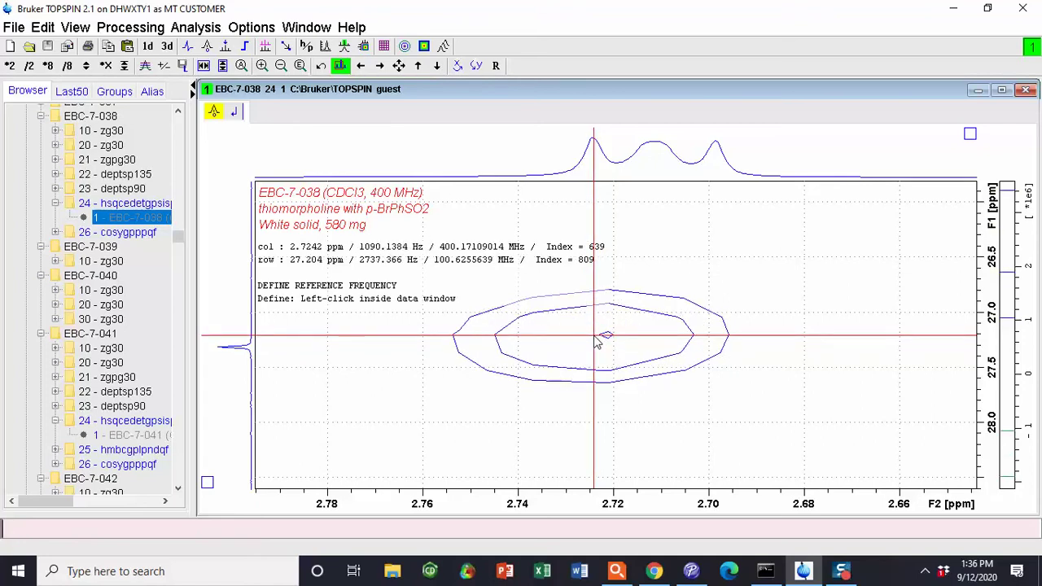
{"action": "left_click", "coordinate": [598, 344]}
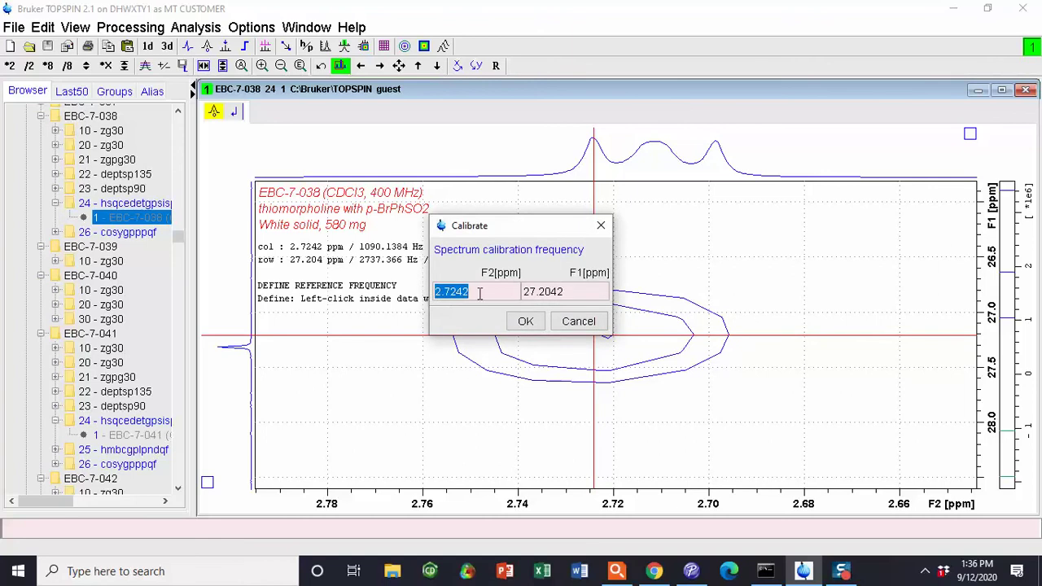
{"action": "type", "text": "2.7"}
{"action": "left_click", "coordinate": [527, 322]}
{"action": "scroll", "coordinate": [609, 338], "scroll_direction": "down", "scroll_amount": 3}
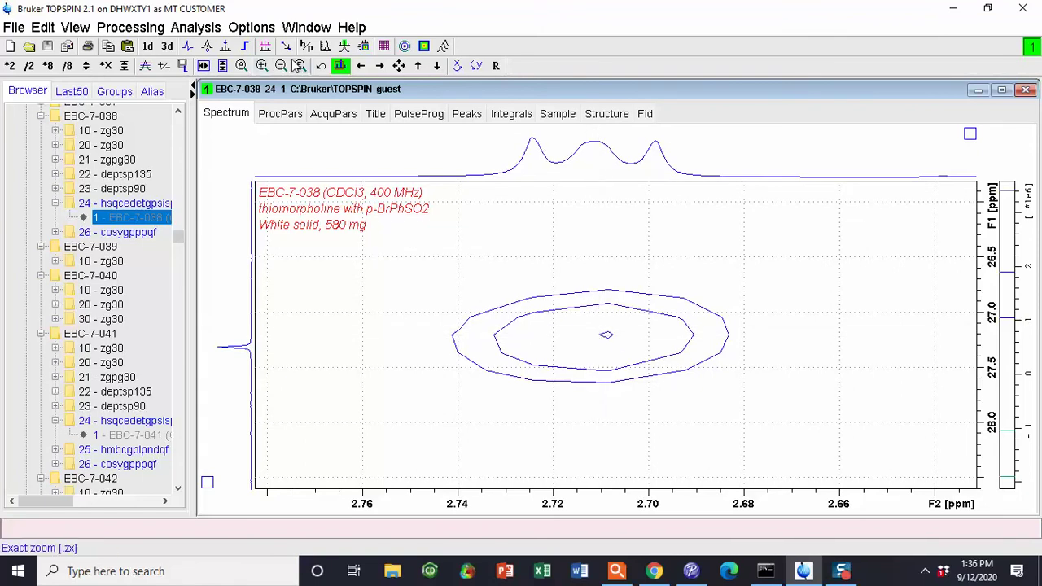
Return to the full spectrum, briefly check the peaks near 7.7/130 ppm, then zoom back out.
{"action": "left_click", "coordinate": [241, 66]}
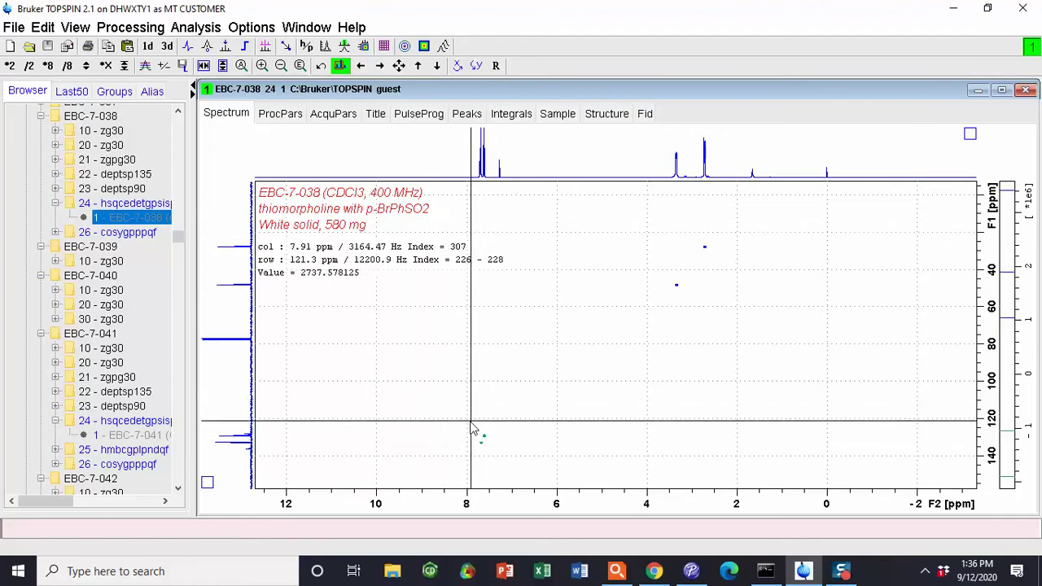
{"action": "left_click_drag", "start_coordinate": [465, 411], "coordinate": [499, 459]}
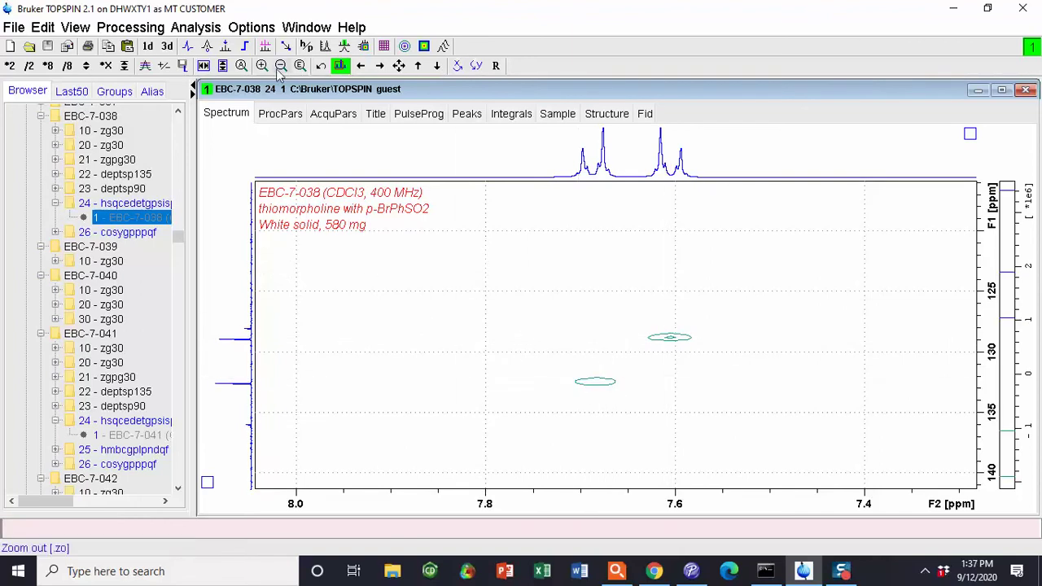
{"action": "left_click", "coordinate": [241, 66]}
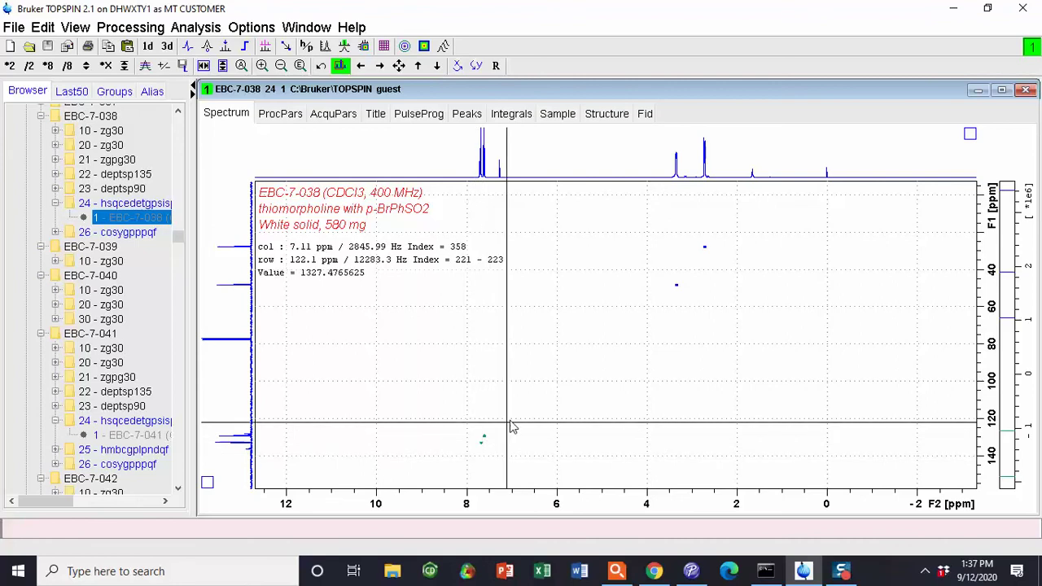
Print with layout +/1D_13CHSQC_MGD.xwp so the Plot Editor starts.
{"action": "left_click", "coordinate": [88, 47]}
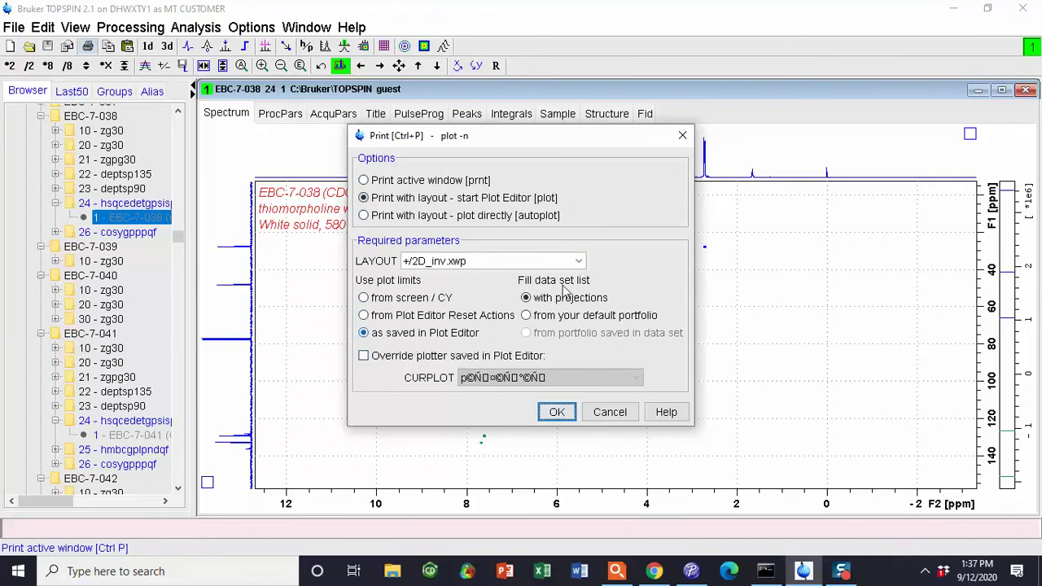
{"action": "left_click", "coordinate": [579, 262]}
{"action": "scroll", "coordinate": [472, 326], "scroll_direction": "up", "scroll_amount": 8}
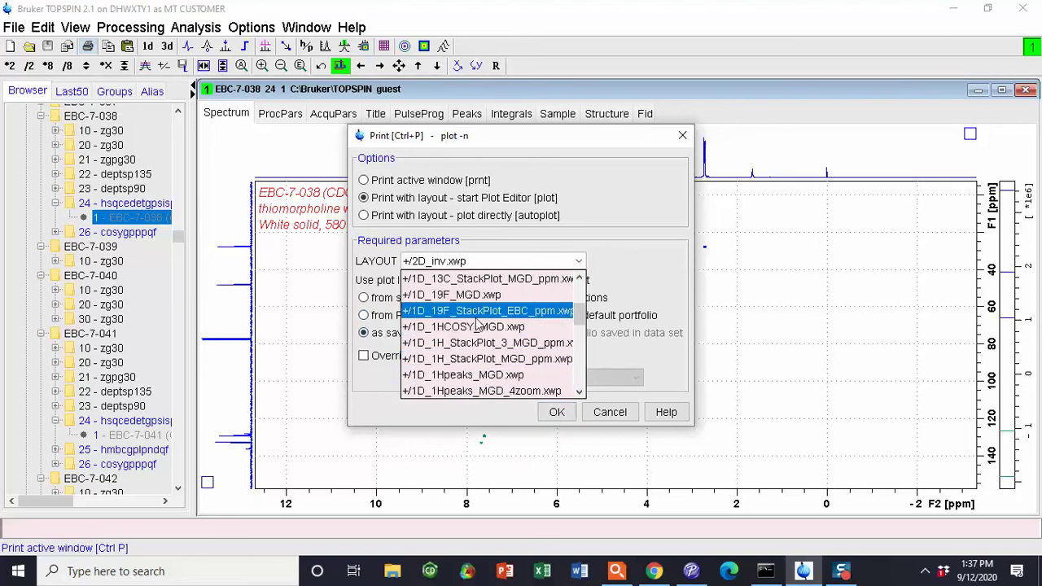
{"action": "scroll", "coordinate": [464, 309], "scroll_direction": "up", "scroll_amount": 2}
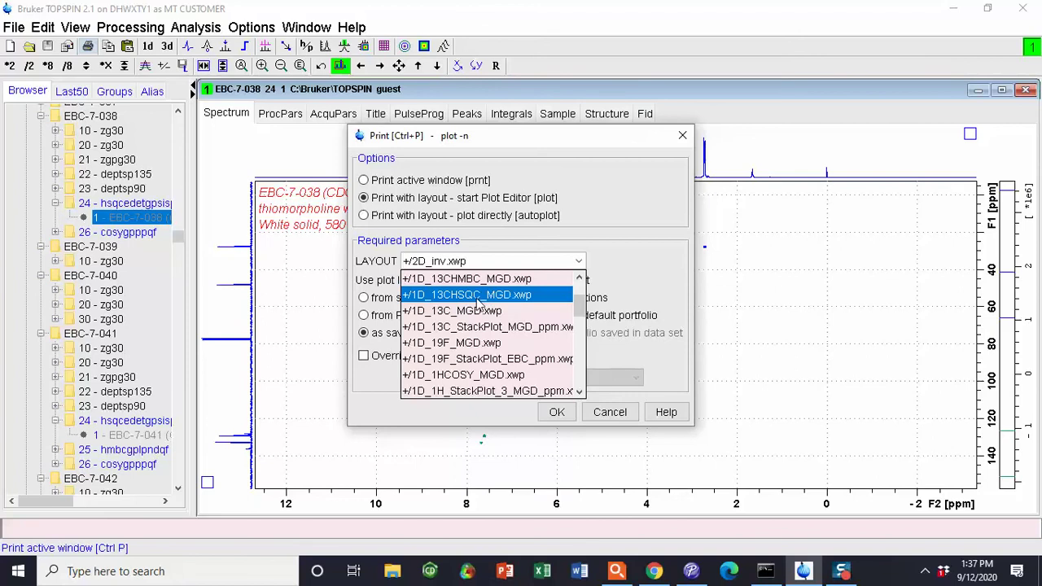
{"action": "left_click", "coordinate": [479, 296]}
{"action": "left_click", "coordinate": [557, 412]}
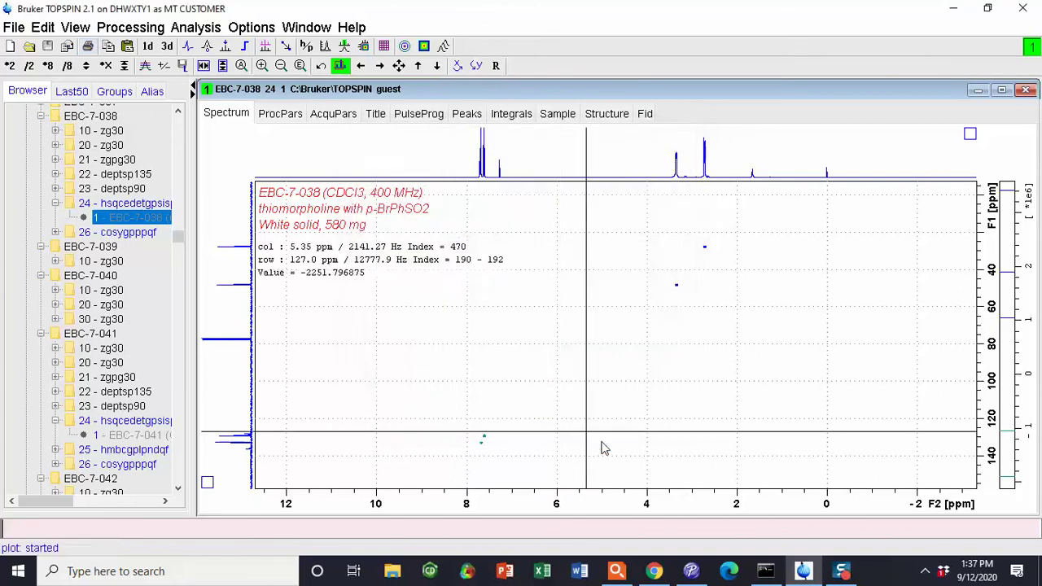
Switch to the Plot Editor, select the 2D HSQC plot object and bring up its 1D/2D-Edit settings.
{"action": "left_click", "coordinate": [882, 580]}
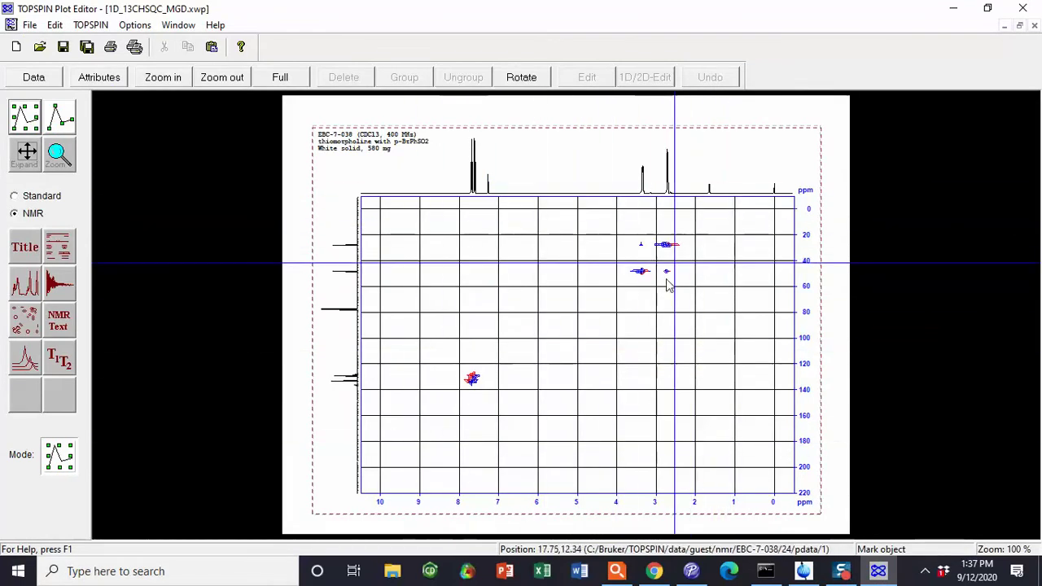
{"action": "left_click_drag", "start_coordinate": [383, 391], "coordinate": [717, 186]}
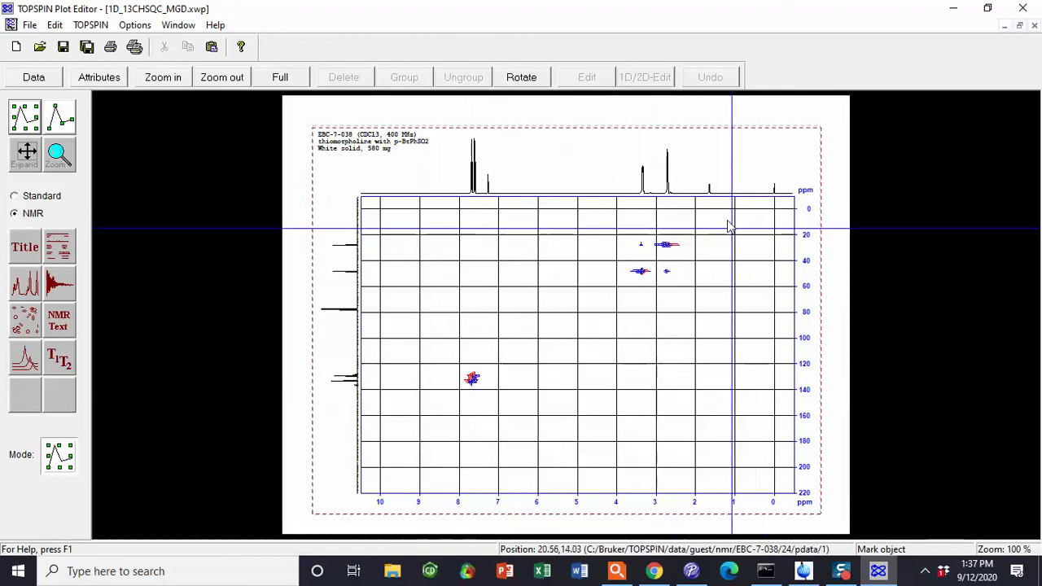
{"action": "left_click", "coordinate": [569, 300]}
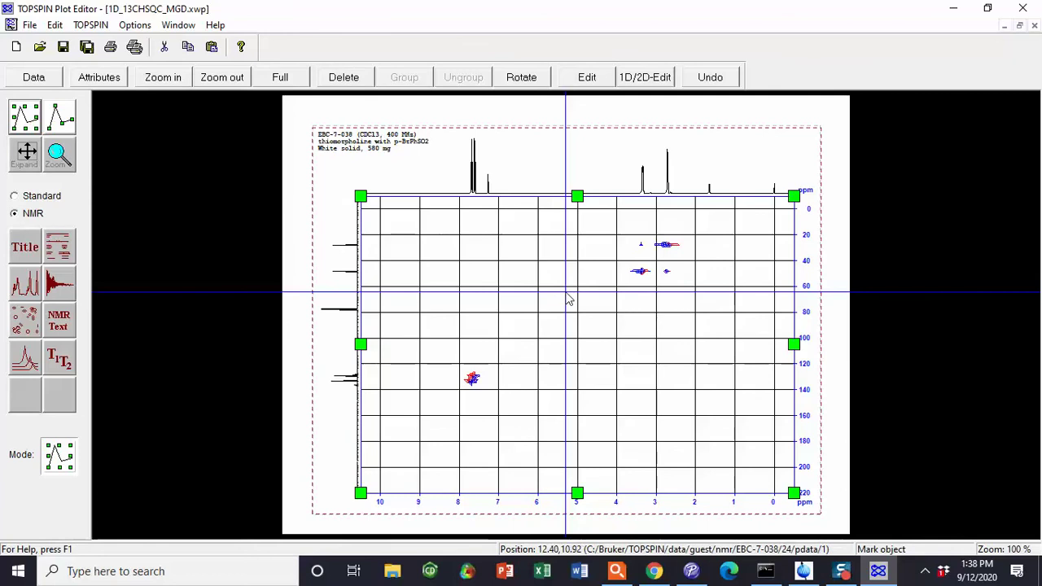
{"action": "left_click", "coordinate": [645, 78]}
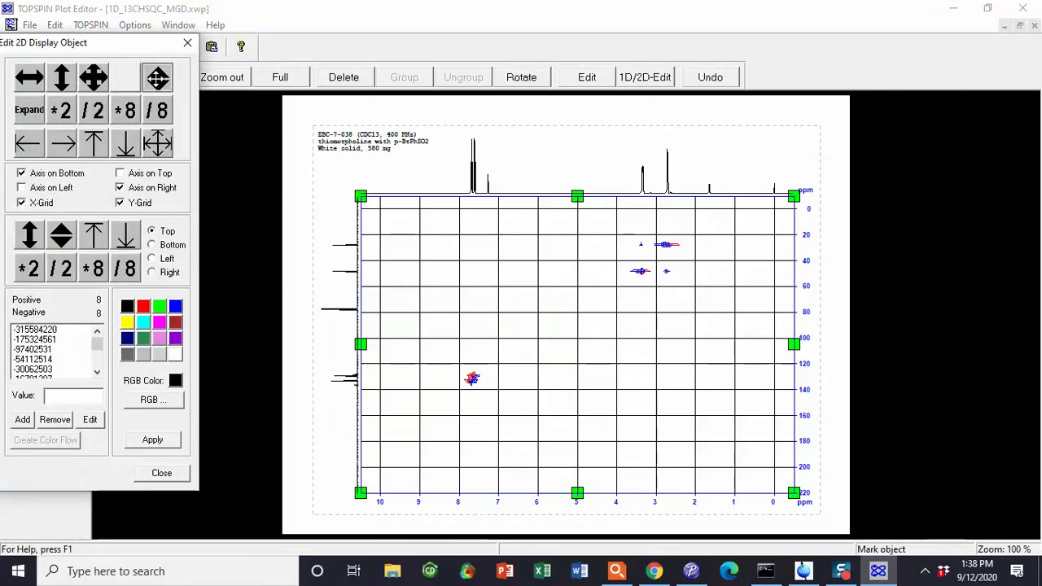
Reduce the HSQC contour levels to 5 positive and 5 negative.
{"action": "left_click", "coordinate": [157, 77]}
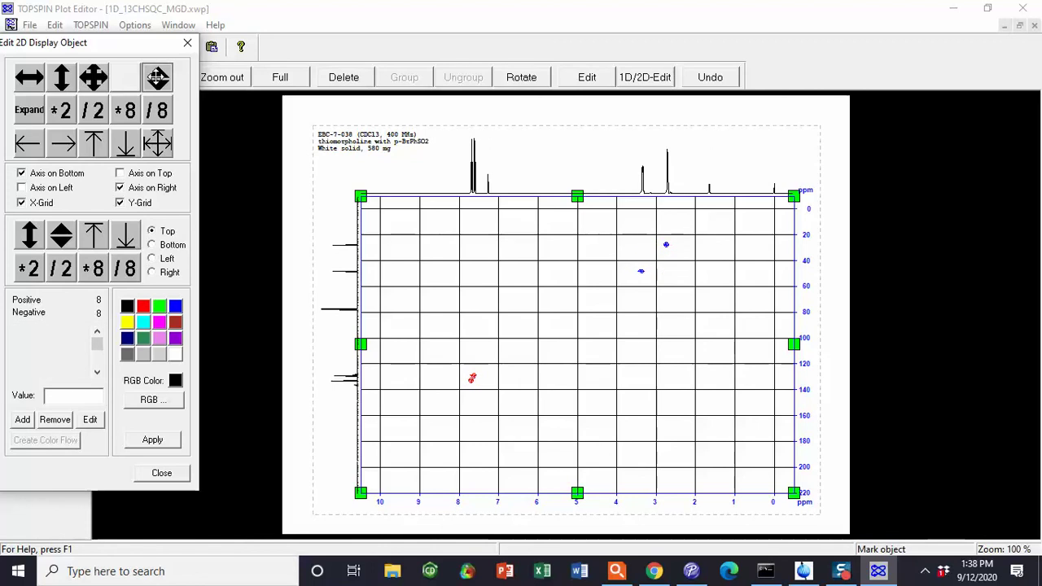
{"action": "left_click", "coordinate": [157, 78]}
{"action": "left_click", "coordinate": [158, 77]}
{"action": "left_click", "coordinate": [157, 78]}
{"action": "left_click", "coordinate": [157, 80]}
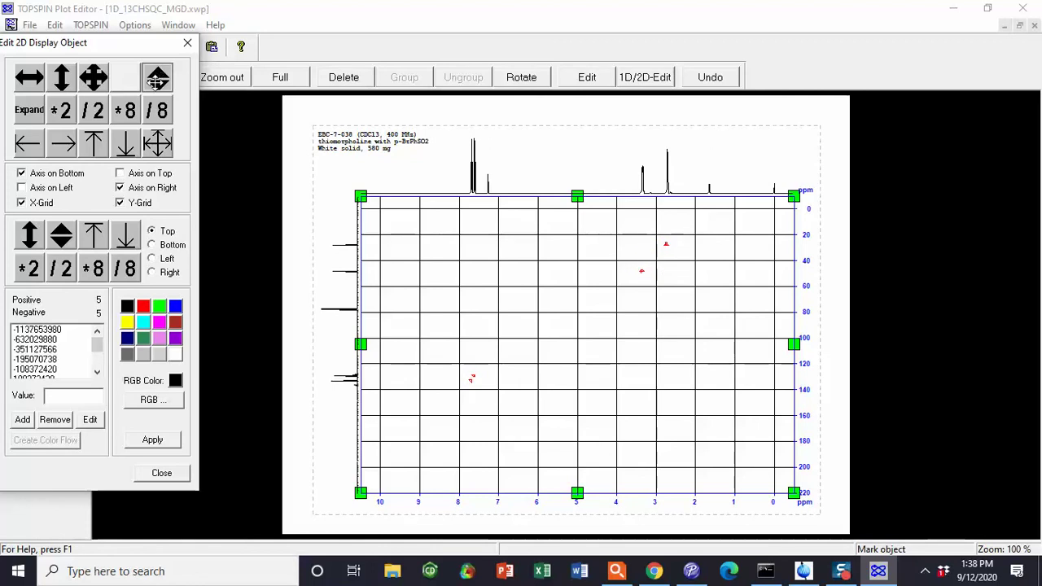
{"action": "left_click", "coordinate": [156, 79]}
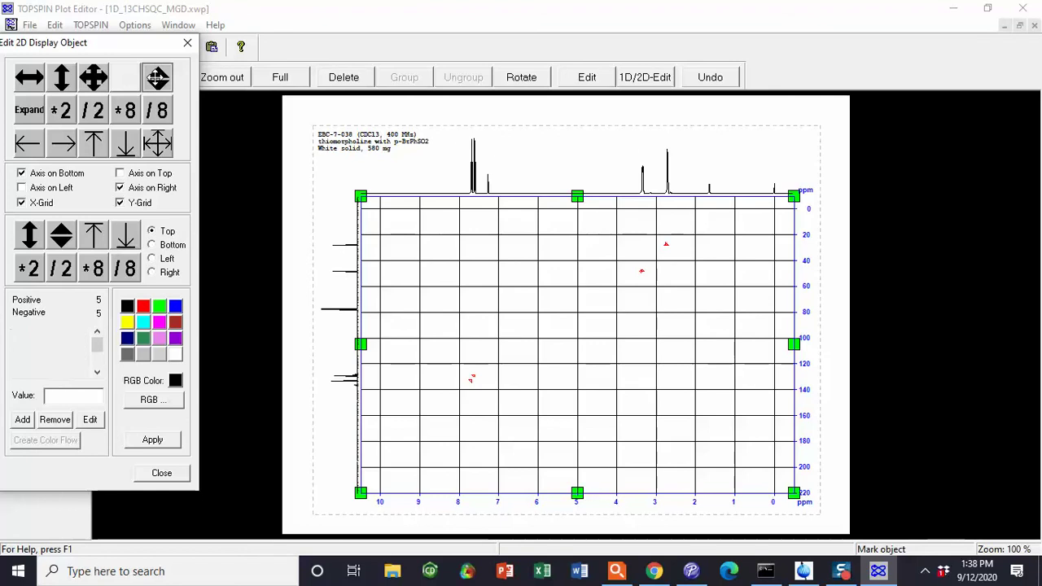
{"action": "left_click", "coordinate": [158, 79]}
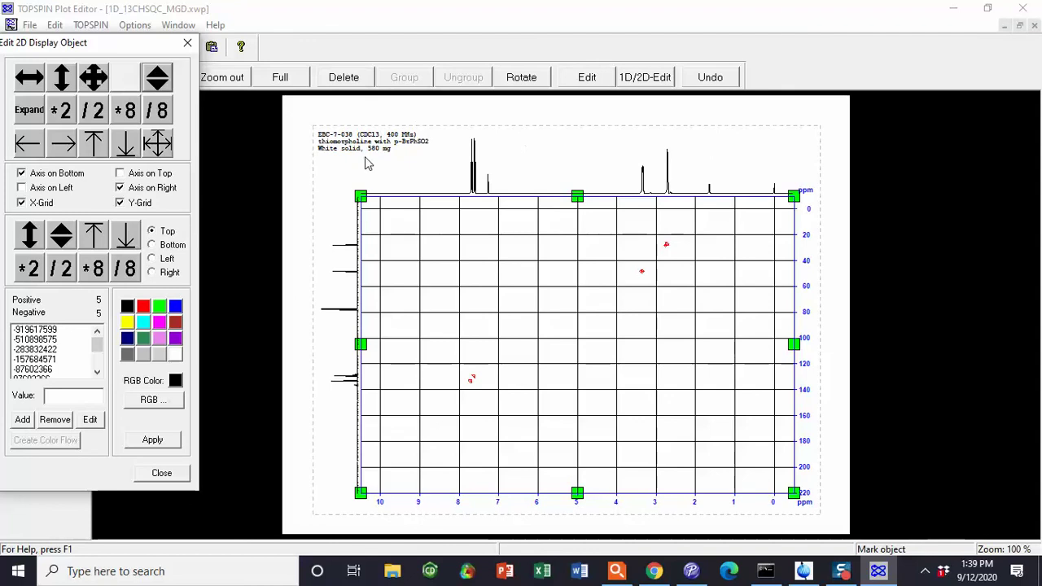
Scale up the top 1D projection so its peaks stand taller.
{"action": "left_click", "coordinate": [61, 235]}
{"action": "left_click", "coordinate": [61, 235]}
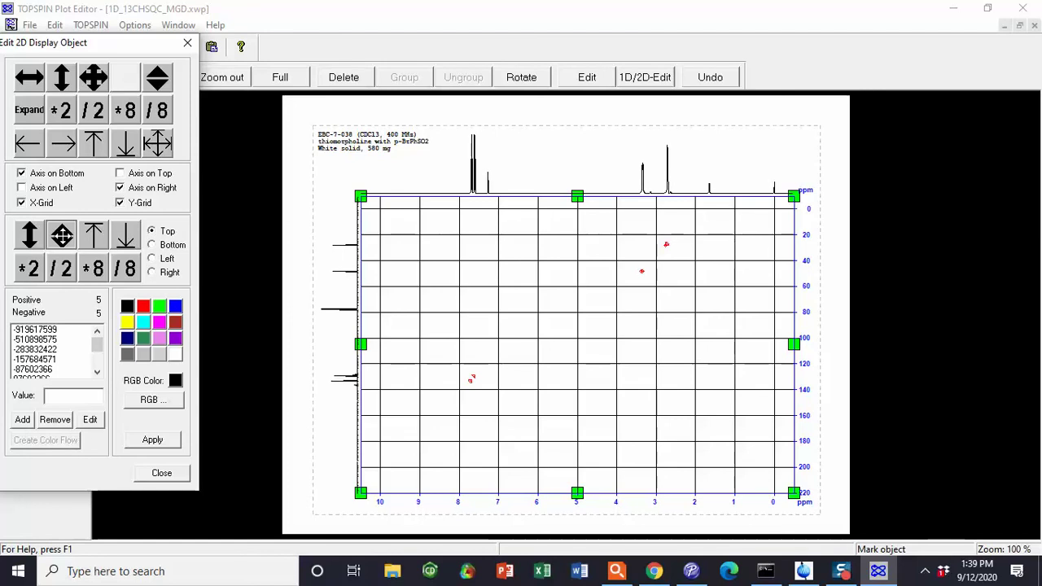
{"action": "left_click", "coordinate": [61, 235]}
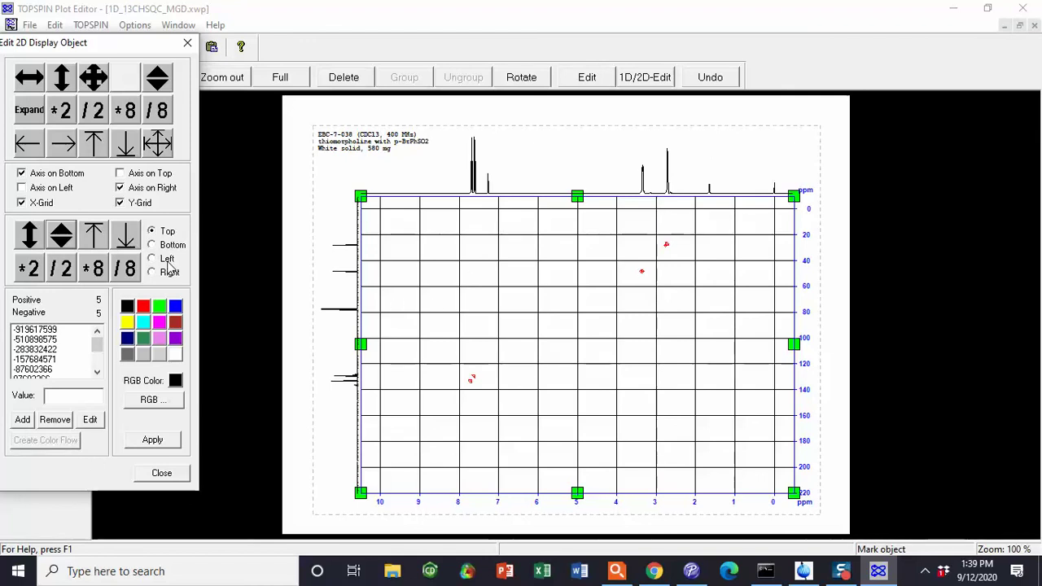
With Left selected, stretch the left projection peaks through repeated scale-up steps.
{"action": "left_click", "coordinate": [61, 235]}
{"action": "left_click", "coordinate": [62, 234]}
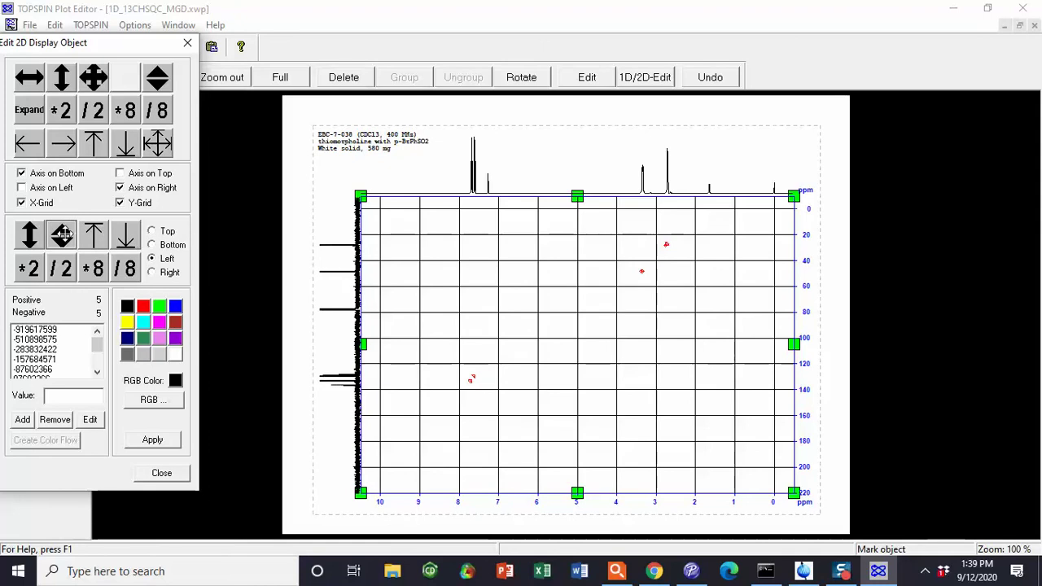
{"action": "left_click", "coordinate": [62, 234]}
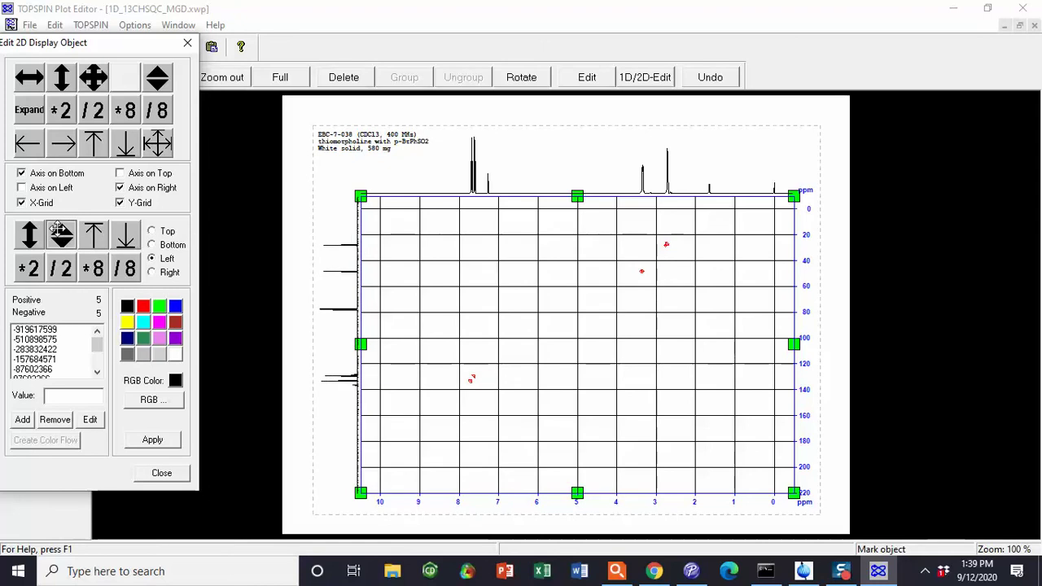
{"action": "left_click", "coordinate": [61, 234]}
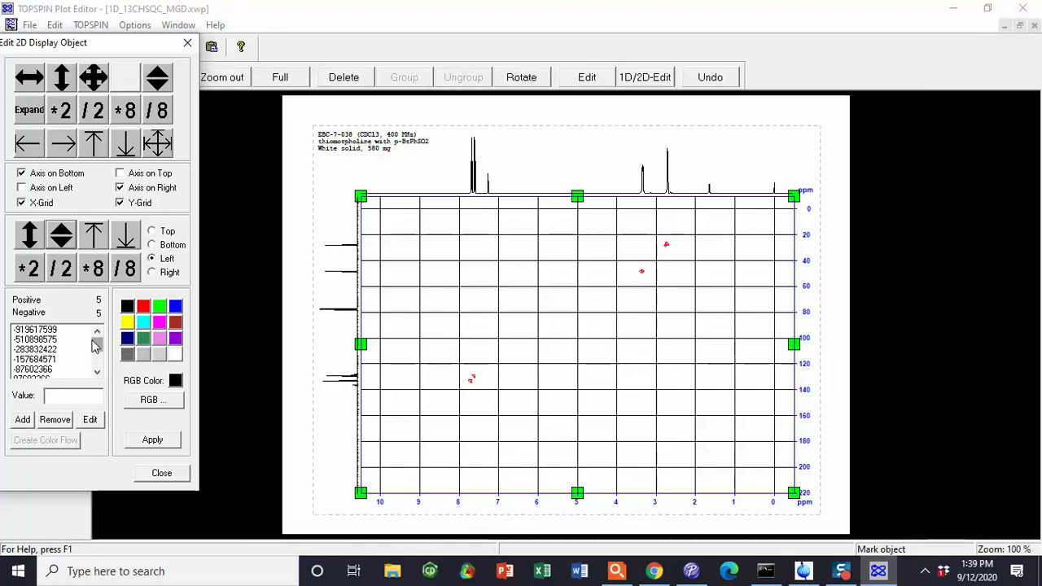
Export the HSQC plot as a PDF named 'EBC-7-038 HSQC'.
{"action": "left_click", "coordinate": [163, 474]}
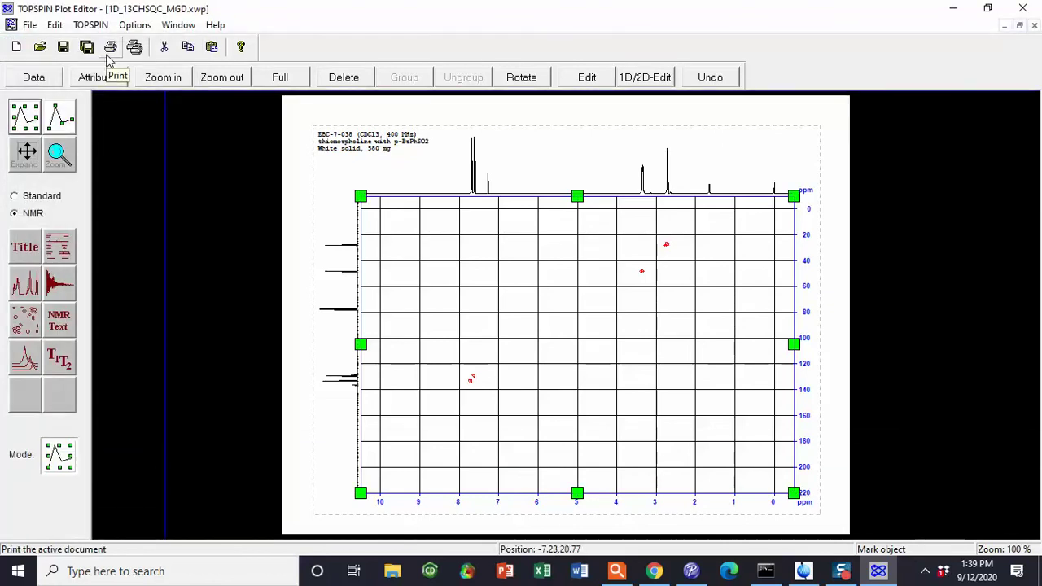
{"action": "left_click", "coordinate": [29, 25]}
{"action": "left_click", "coordinate": [78, 193]}
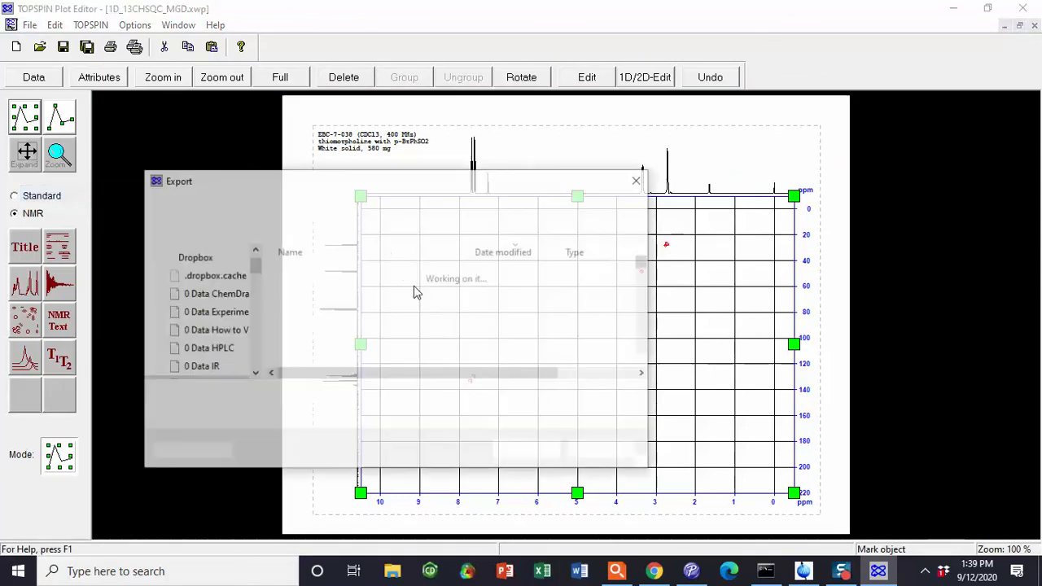
{"action": "type", "text": "EBC"}
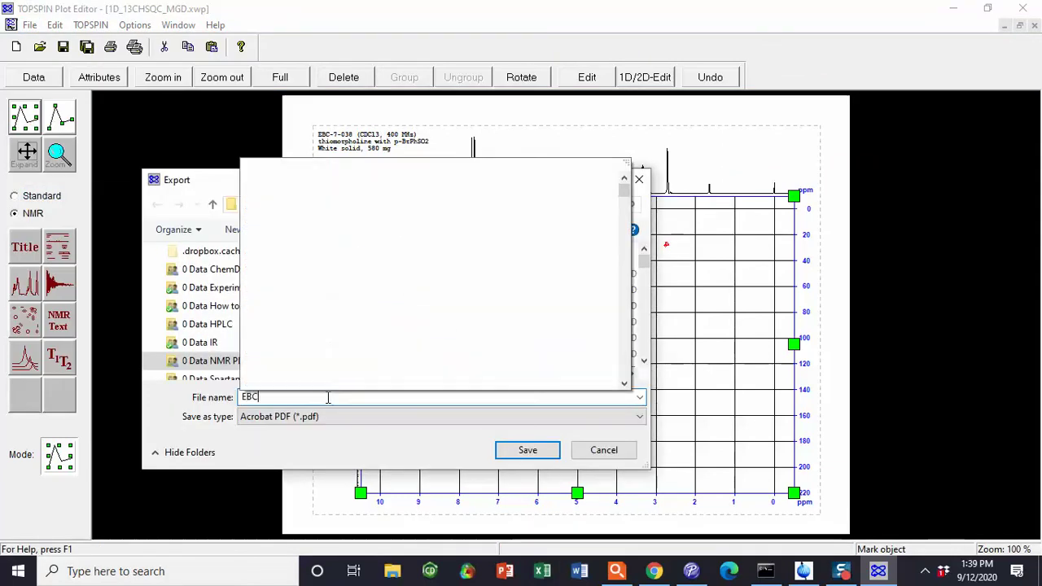
{"action": "type", "text": "-7-03"}
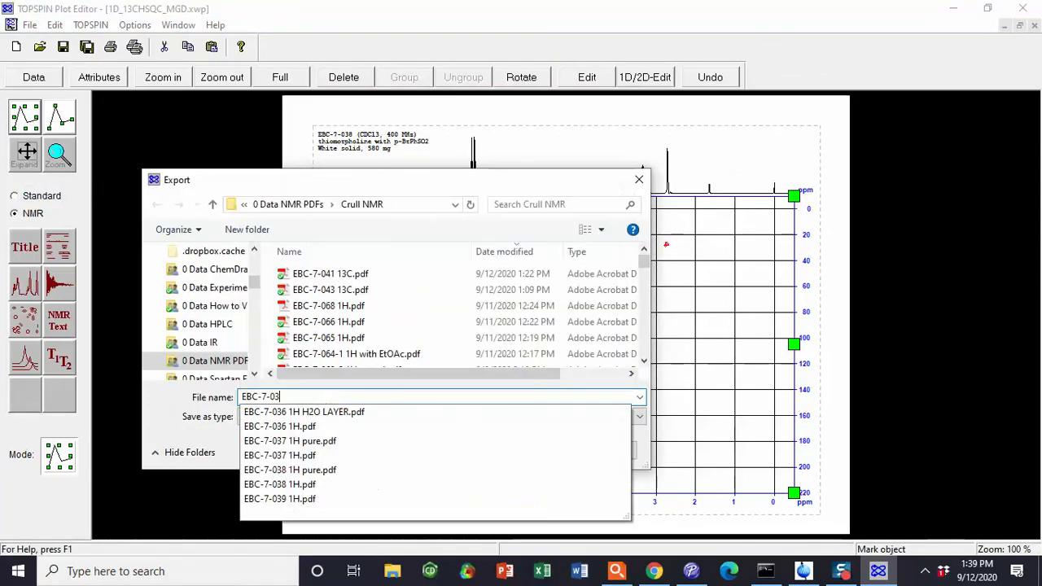
{"action": "type", "text": "8 H"}
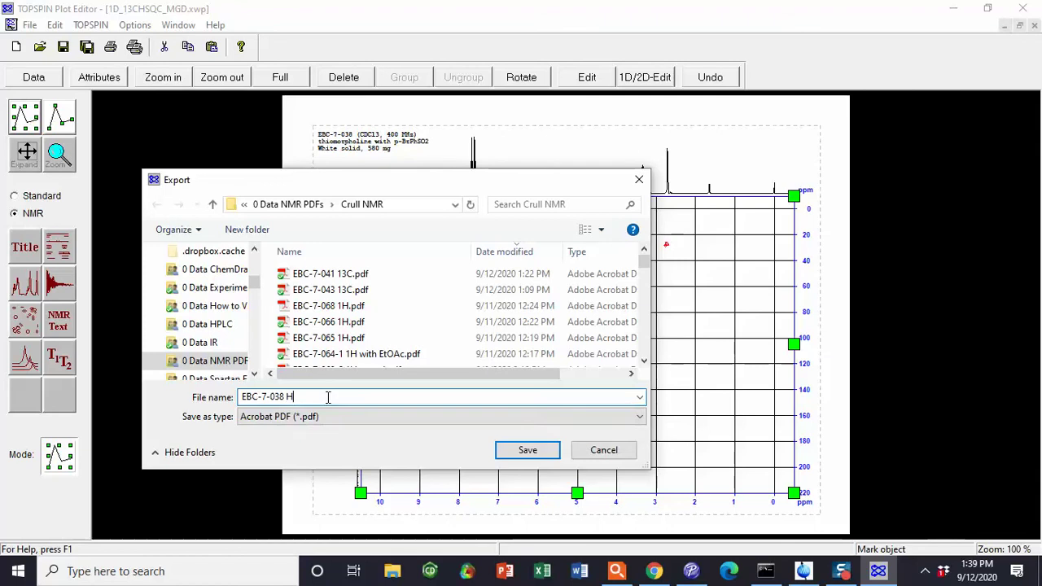
{"action": "type", "text": "SQC"}
{"action": "key", "text": "Return"}
{"action": "key", "text": "Return"}
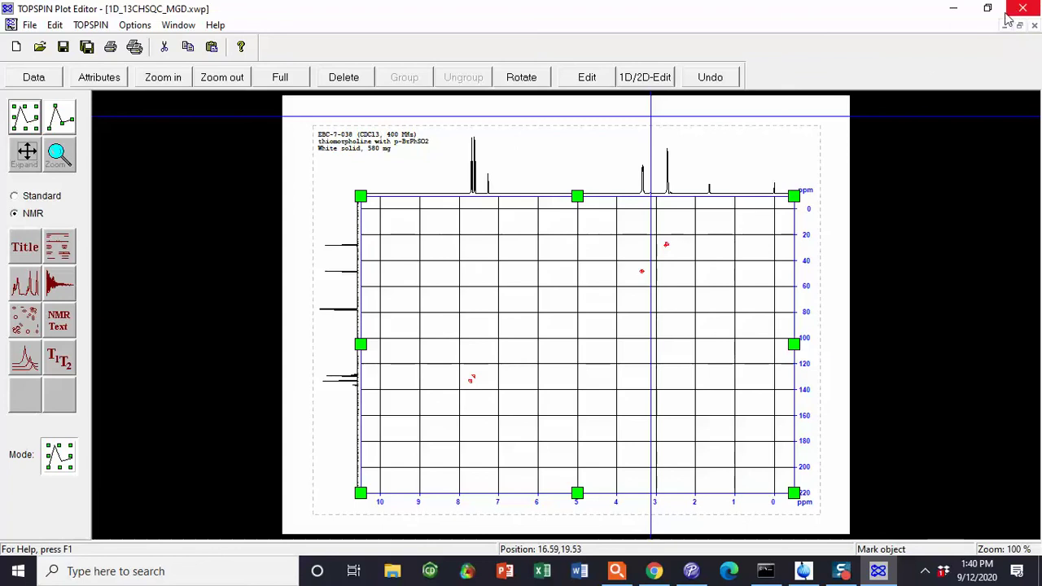
Send the HSQC plot layout to the printer.
{"action": "left_click", "coordinate": [590, 372]}
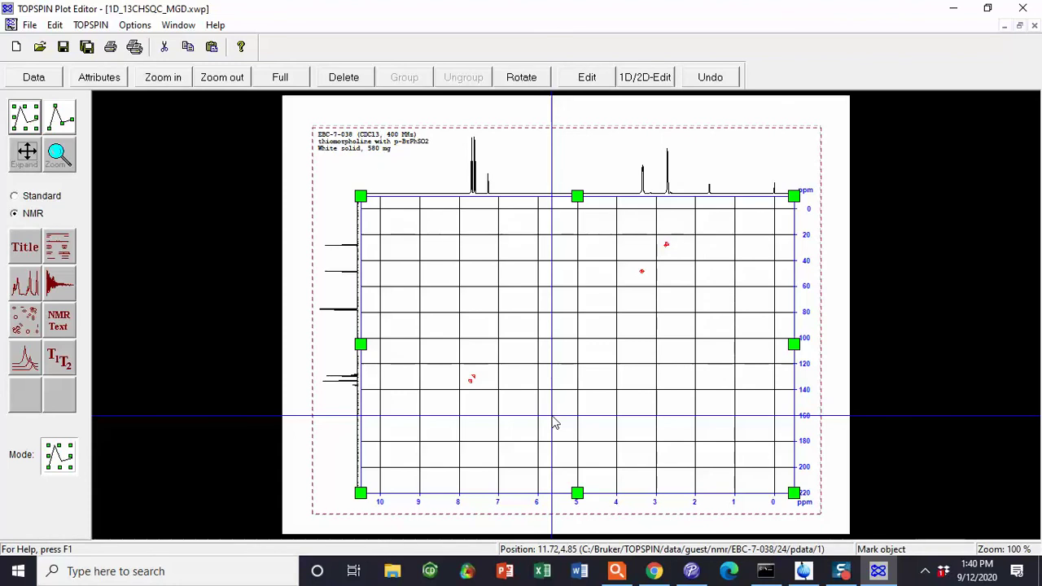
{"action": "left_click", "coordinate": [624, 99]}
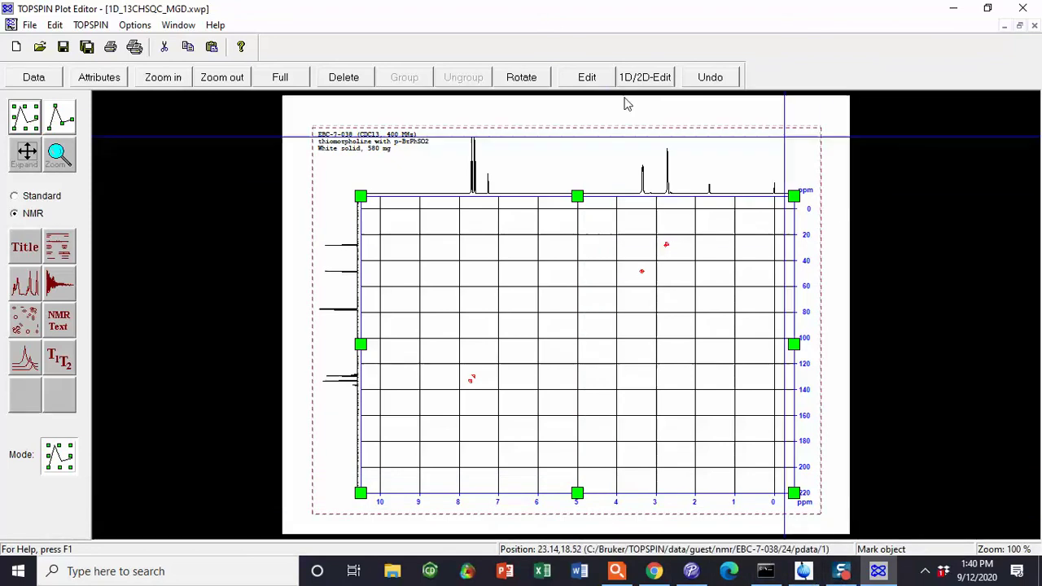
{"action": "left_click", "coordinate": [114, 48]}
{"action": "left_click", "coordinate": [260, 305]}
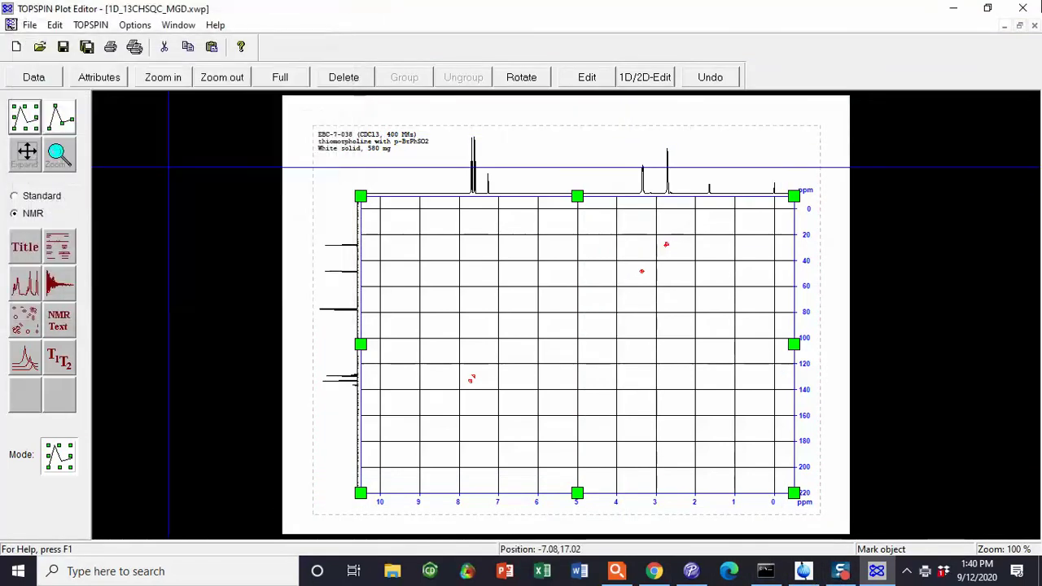
Close the Plot Editor without saving changes to 1D_13CHSQC_MGD.xwp.
{"action": "left_click", "coordinate": [1036, 8]}
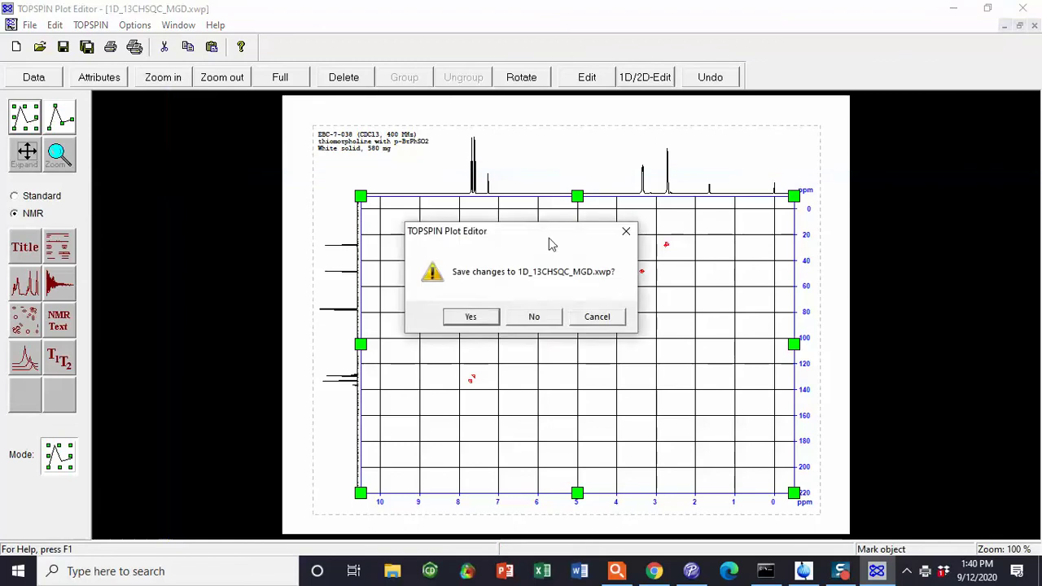
{"action": "left_click", "coordinate": [532, 317]}
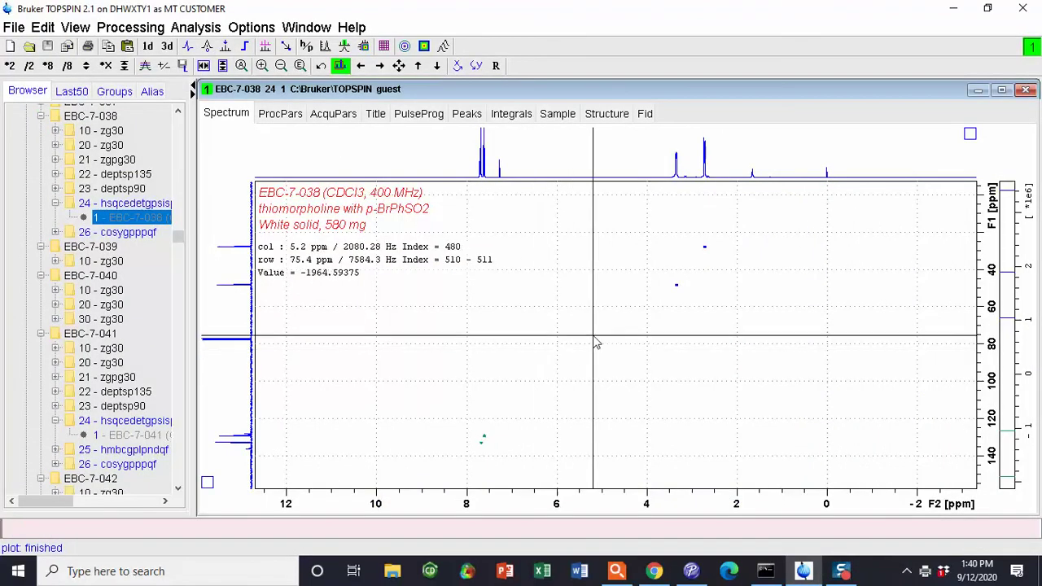
{"action": "mouse_move", "coordinate": [842, 577]}
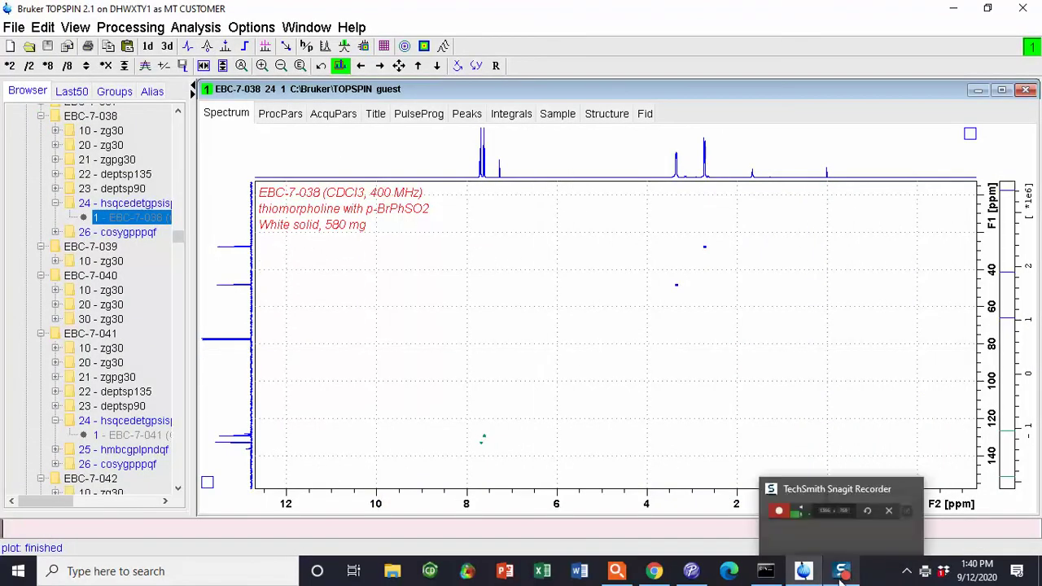